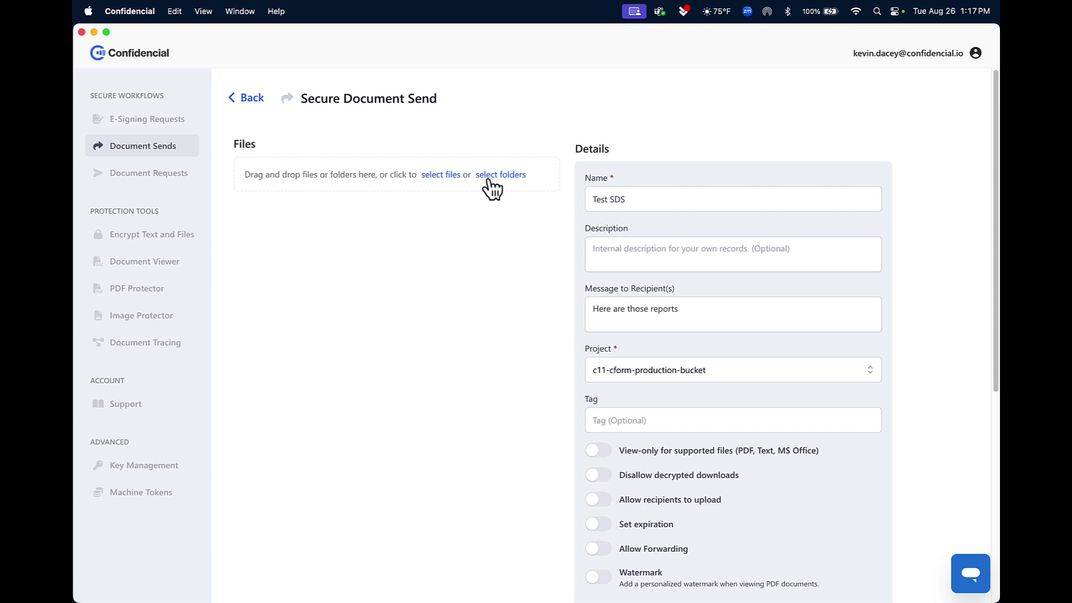
Step: Attach Clinical Trial Summary.pdf (12.82 kB) to the secure document send
{"action": "left_click", "coordinate": [444, 175]}
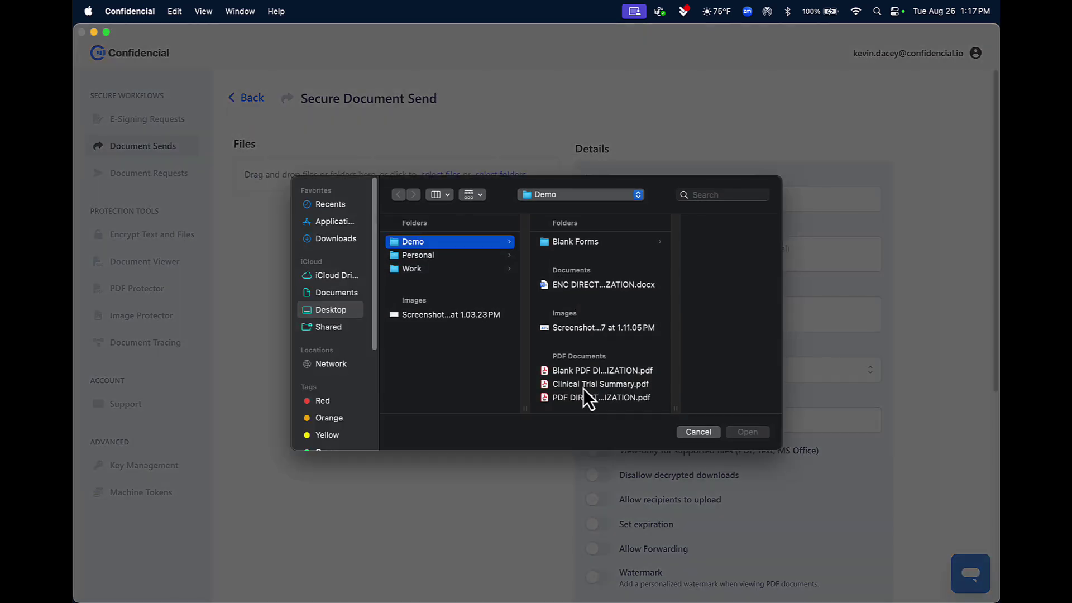
{"action": "left_click", "coordinate": [585, 385]}
{"action": "left_click", "coordinate": [750, 433]}
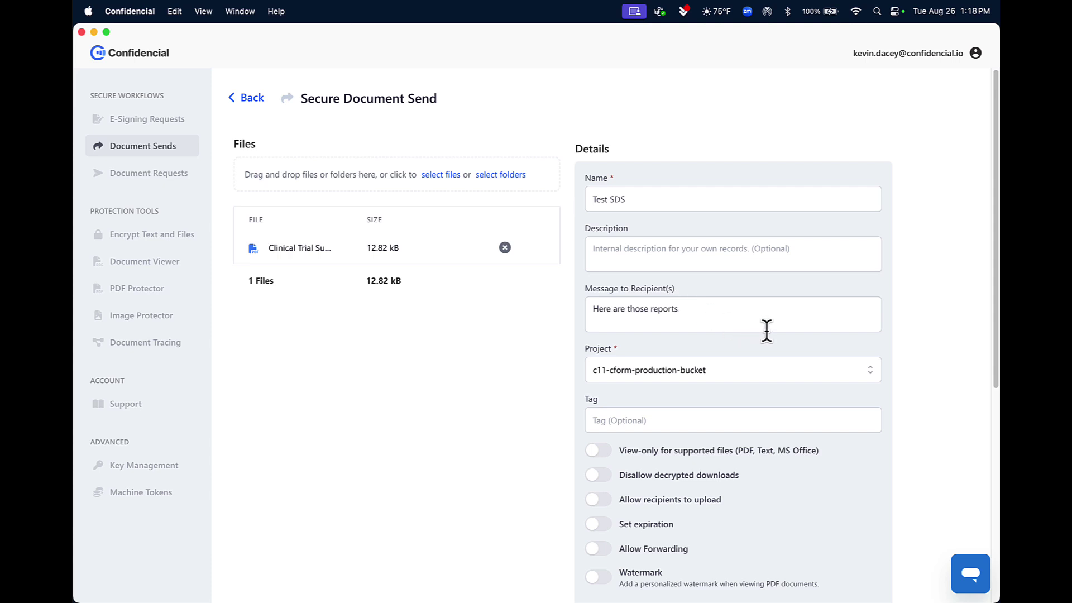
{"action": "scroll", "coordinate": [766, 332], "scroll_direction": "down", "scroll_amount": 3}
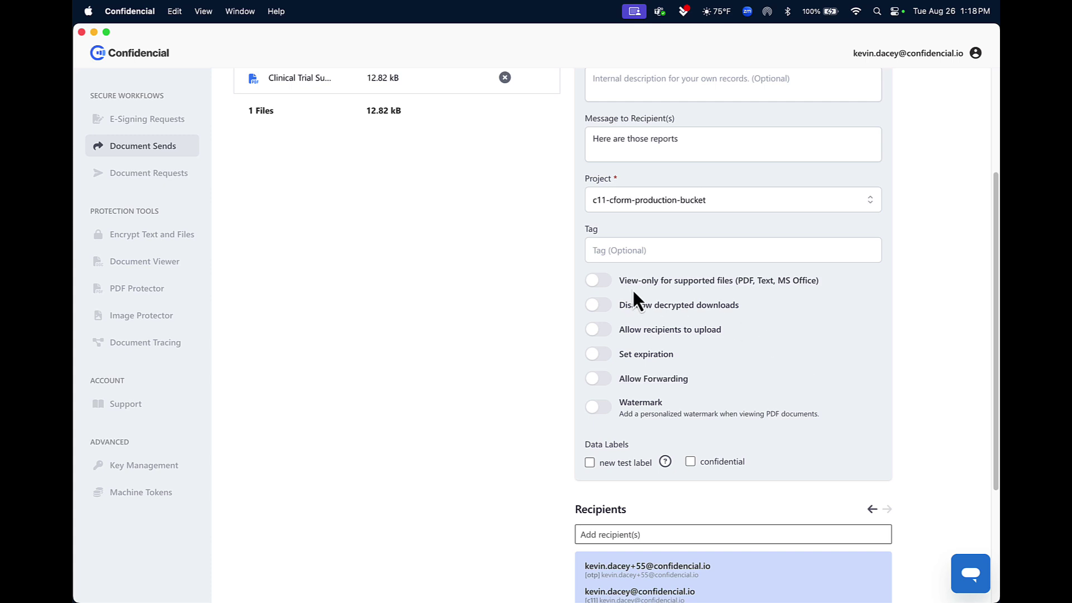
{"action": "scroll", "coordinate": [637, 291], "scroll_direction": "up", "scroll_amount": 1}
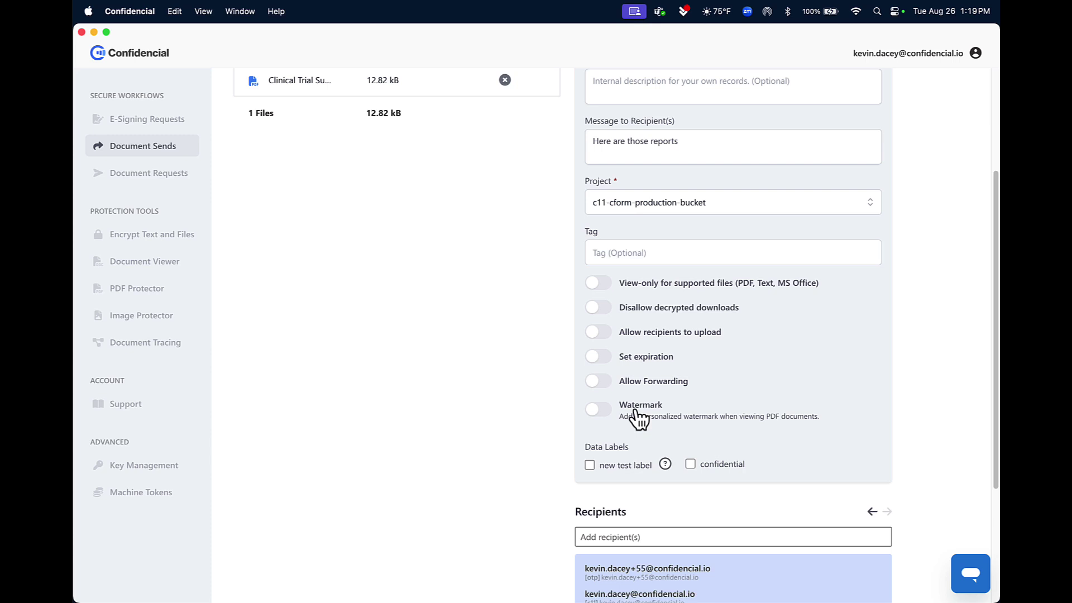
{"action": "scroll", "coordinate": [639, 414], "scroll_direction": "down", "scroll_amount": 1}
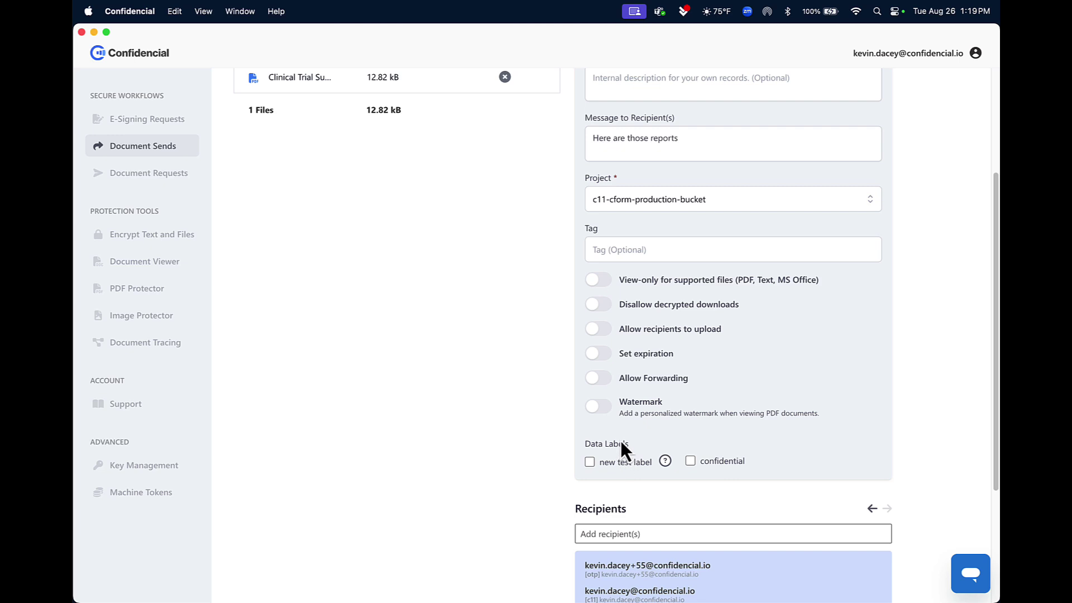
{"action": "scroll", "coordinate": [621, 441], "scroll_direction": "down", "scroll_amount": 3}
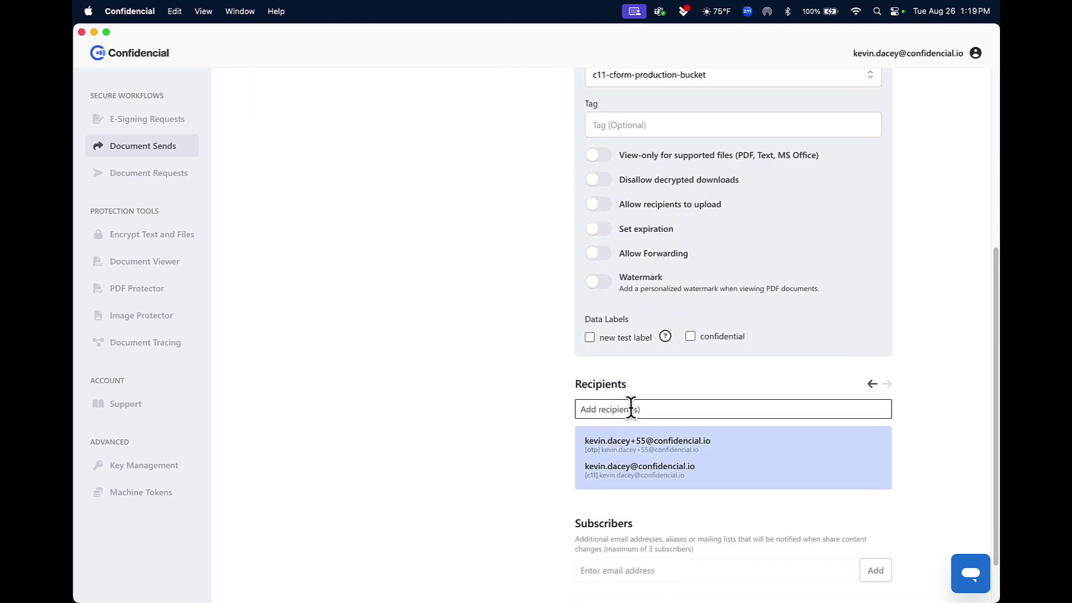
Step: Add the new external user's e-mail address as a recipient and send the file
{"action": "left_click", "coordinate": [631, 407]}
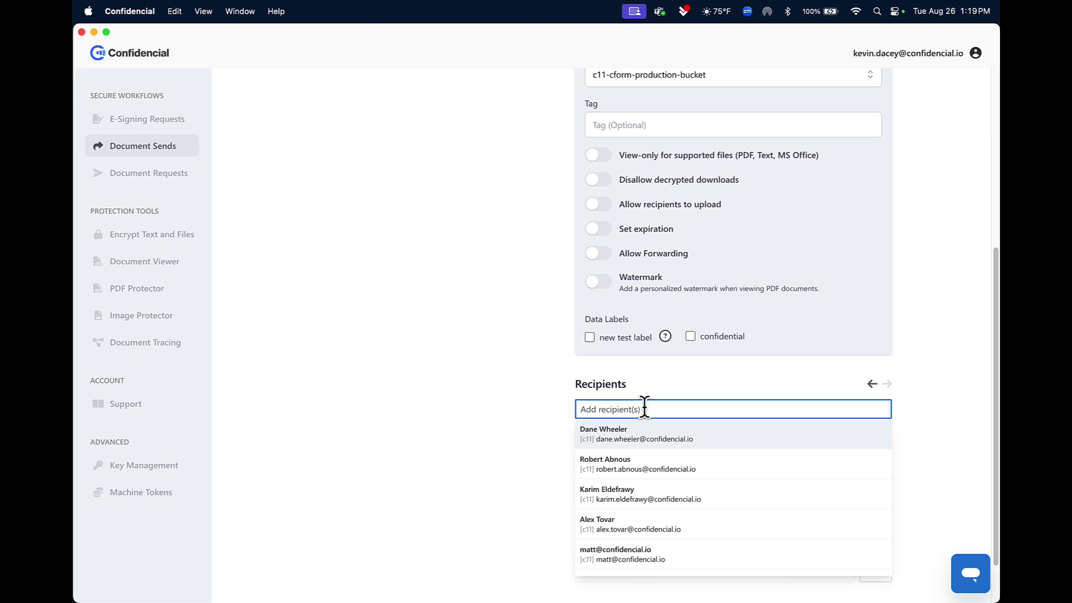
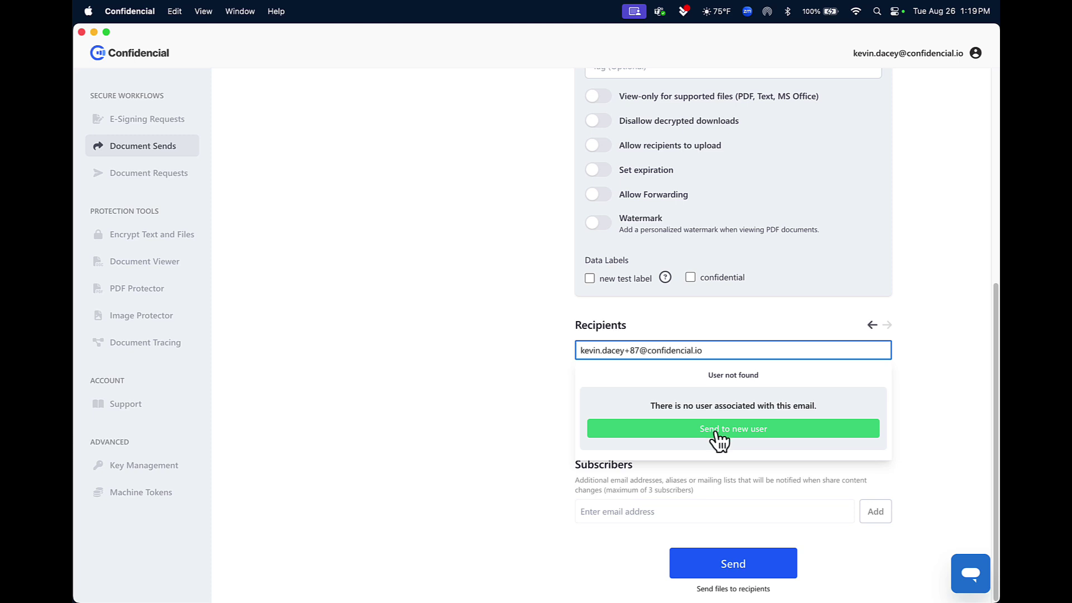
{"action": "left_click", "coordinate": [719, 441]}
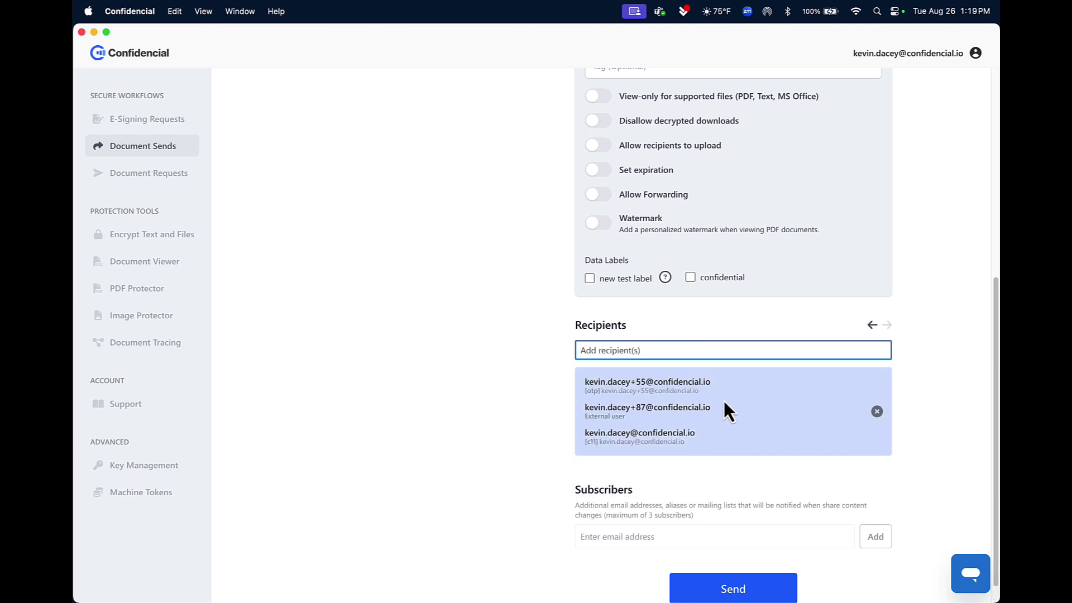
{"action": "scroll", "coordinate": [722, 399], "scroll_direction": "down", "scroll_amount": 1}
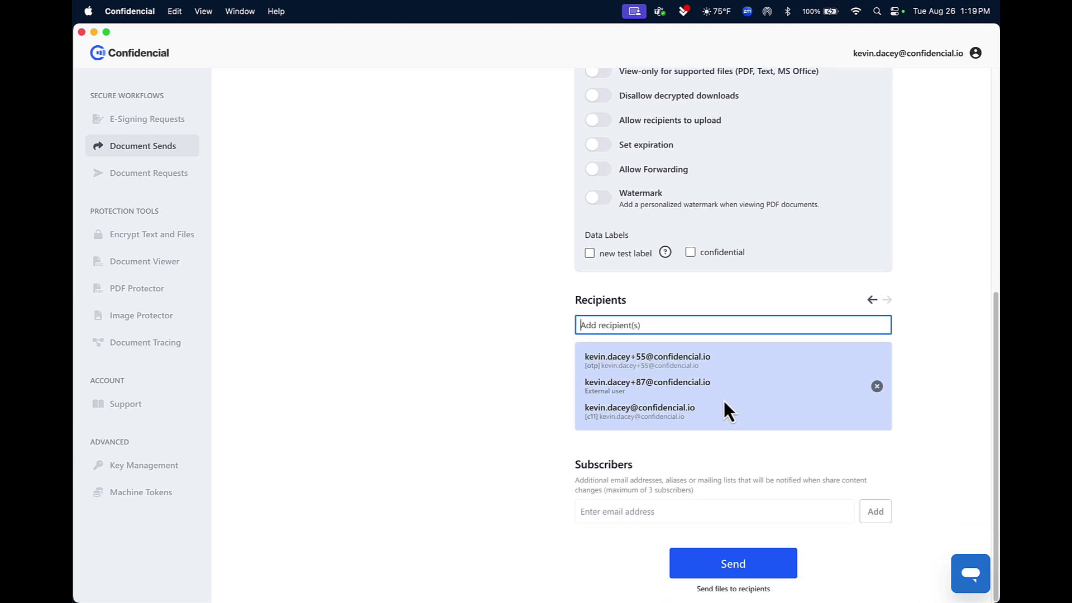
{"action": "left_click", "coordinate": [738, 576]}
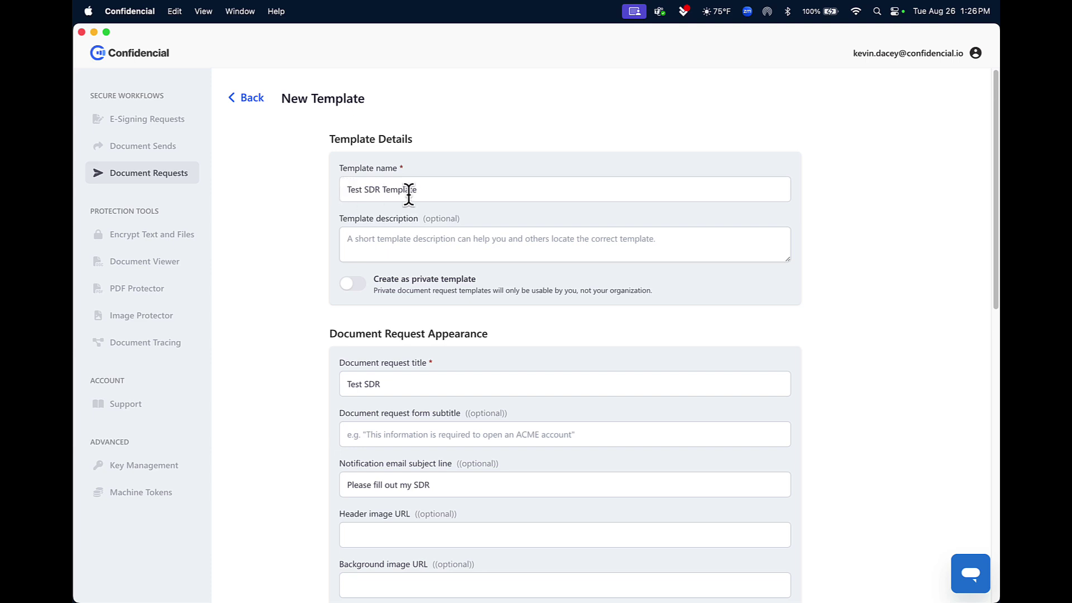
Step: Scroll through the Test SDR template form's expiry, reminder and access policy settings
{"action": "scroll", "coordinate": [416, 212], "scroll_direction": "down", "scroll_amount": 3}
{"action": "scroll", "coordinate": [420, 233], "scroll_direction": "down", "scroll_amount": 2}
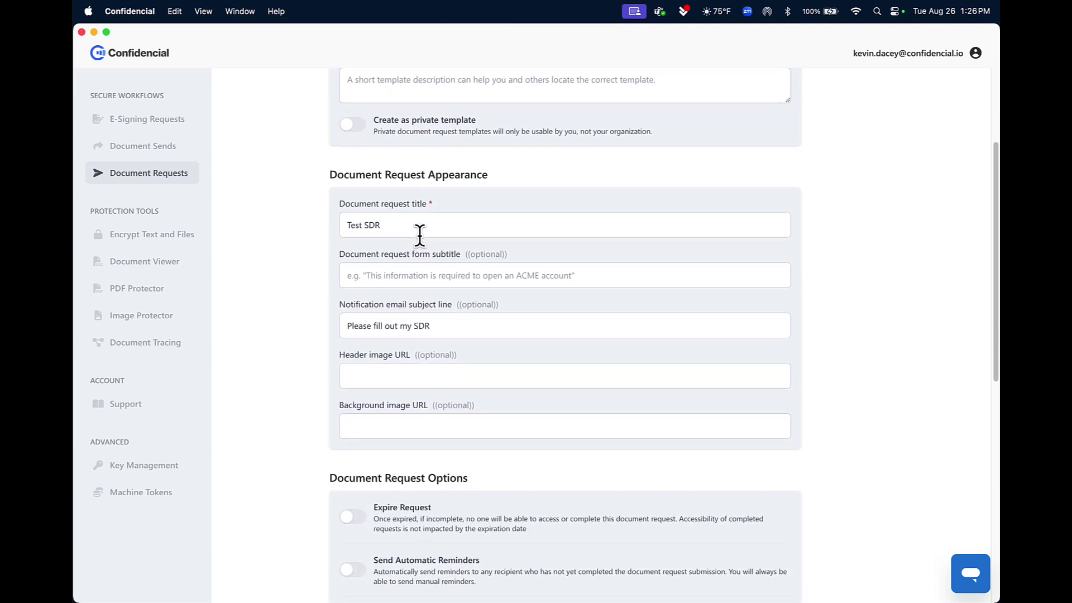
{"action": "scroll", "coordinate": [319, 397], "scroll_direction": "up", "scroll_amount": 1}
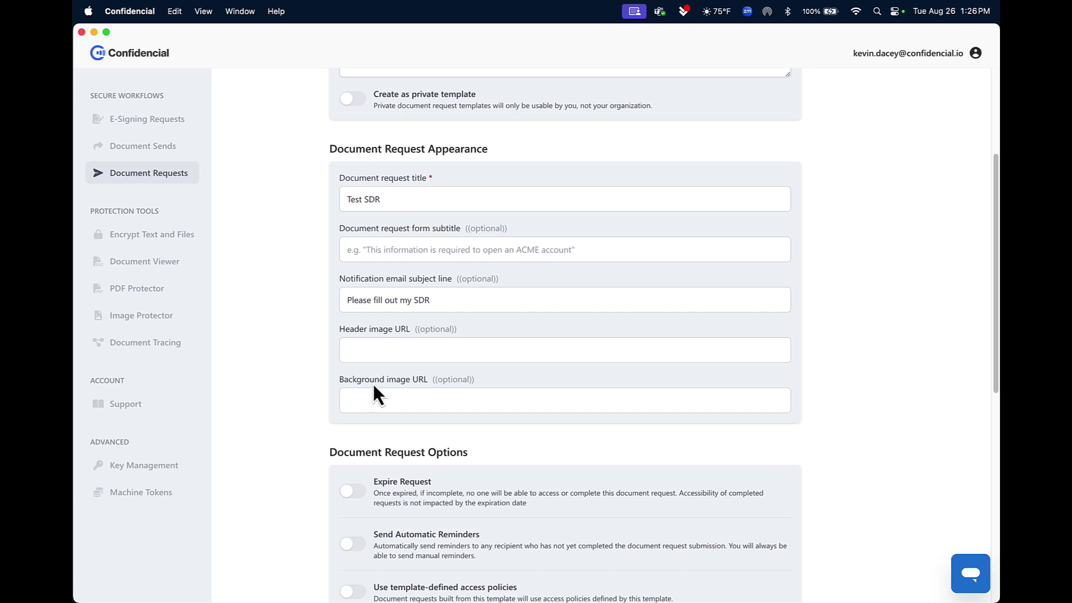
{"action": "scroll", "coordinate": [385, 377], "scroll_direction": "down", "scroll_amount": 5}
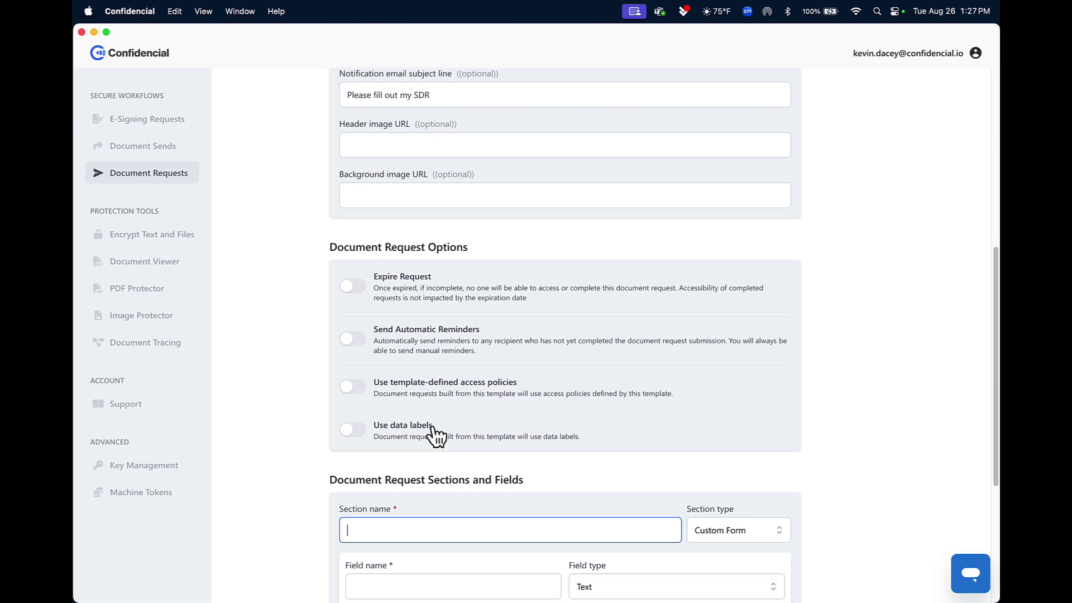
Step: Name the section 'Test Section' and add a required Text field called 'Name'
{"action": "scroll", "coordinate": [433, 428], "scroll_direction": "down", "scroll_amount": 1}
{"action": "scroll", "coordinate": [434, 436], "scroll_direction": "down", "scroll_amount": 5}
{"action": "type", "text": "Test Section"}
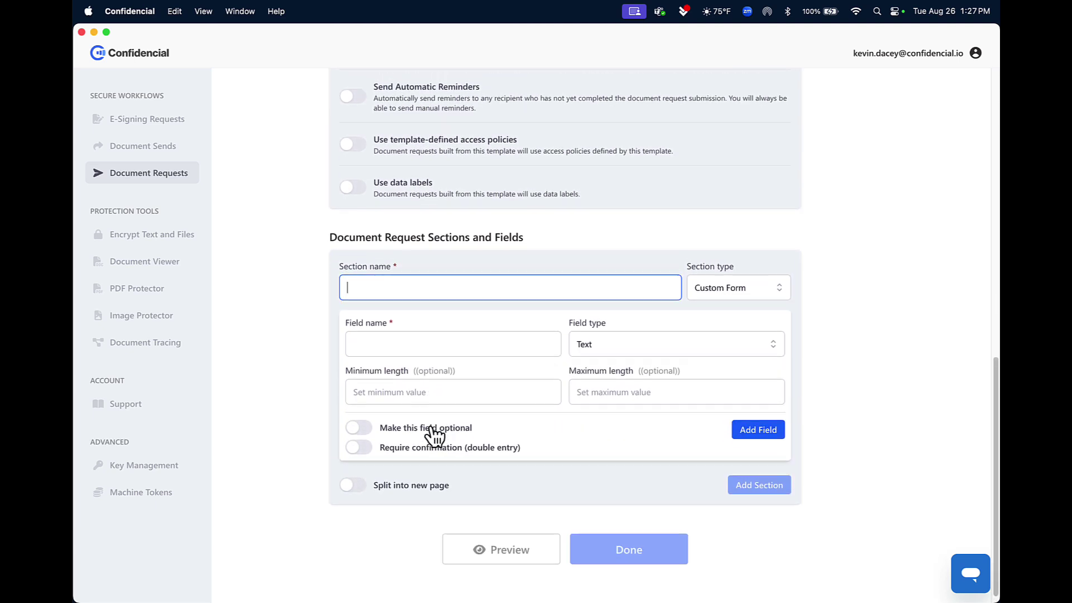
{"action": "left_click", "coordinate": [468, 342]}
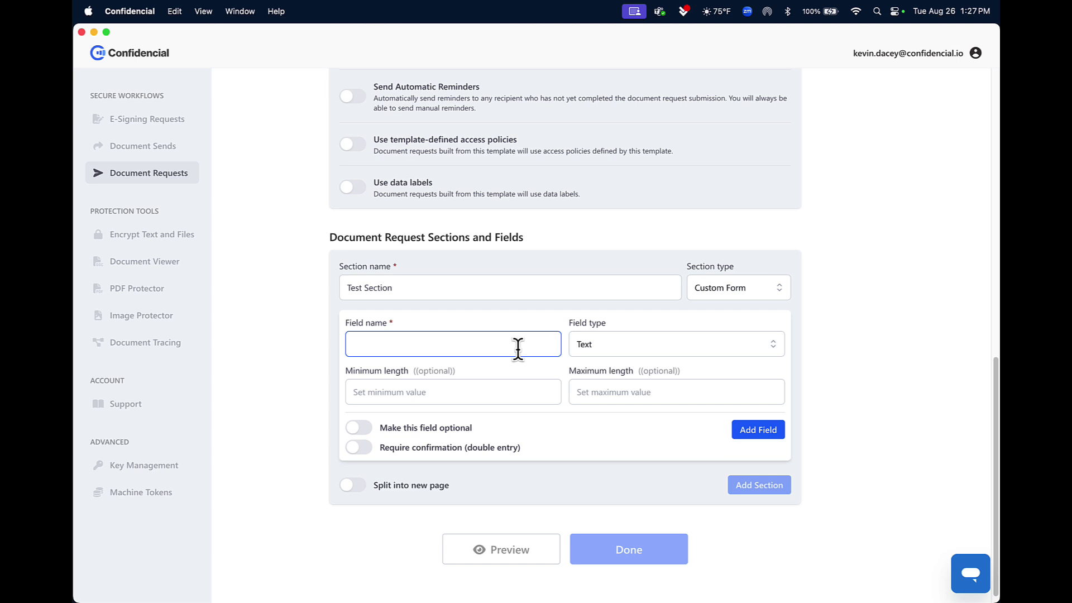
{"action": "type", "text": "Name"}
{"action": "left_click", "coordinate": [658, 343]}
{"action": "left_click", "coordinate": [610, 374]}
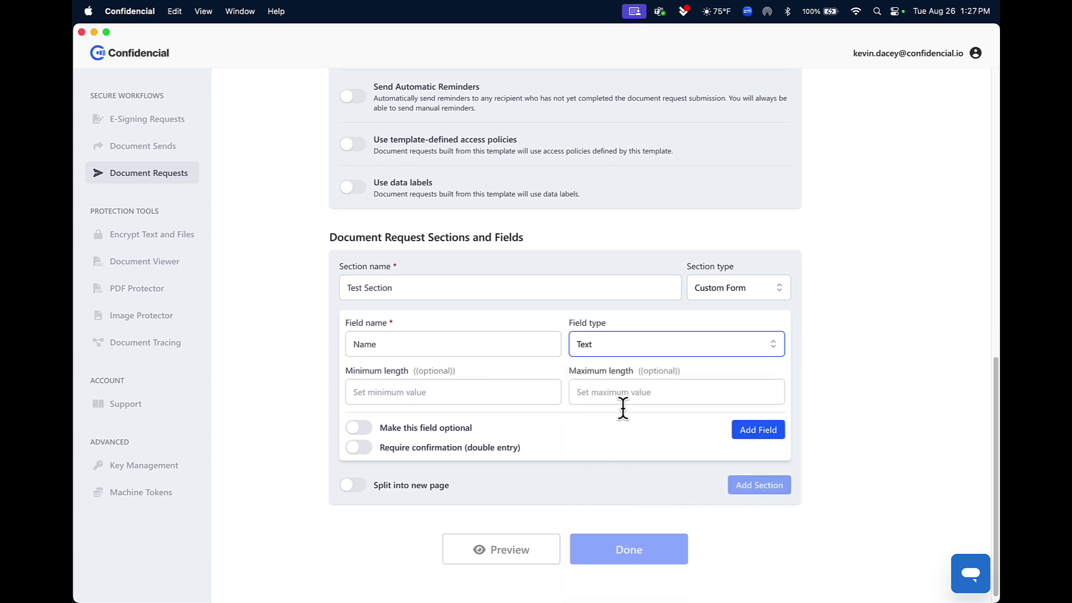
{"action": "left_click", "coordinate": [410, 391]}
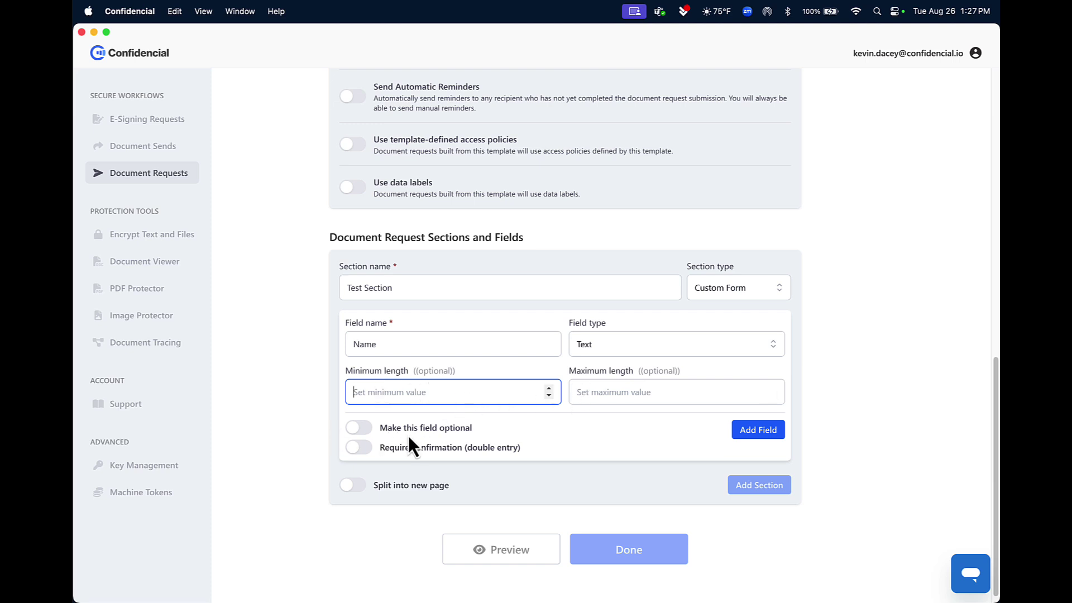
{"action": "left_click", "coordinate": [774, 434]}
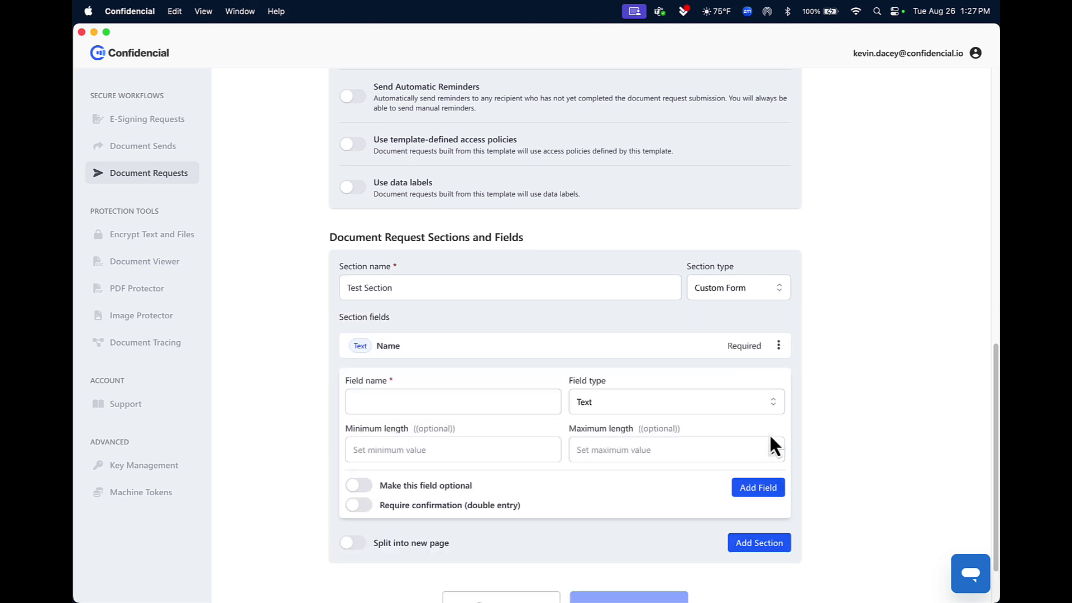
Step: Add a required 'Document' File field accepting all file types, then close Test Section
{"action": "left_click", "coordinate": [450, 402]}
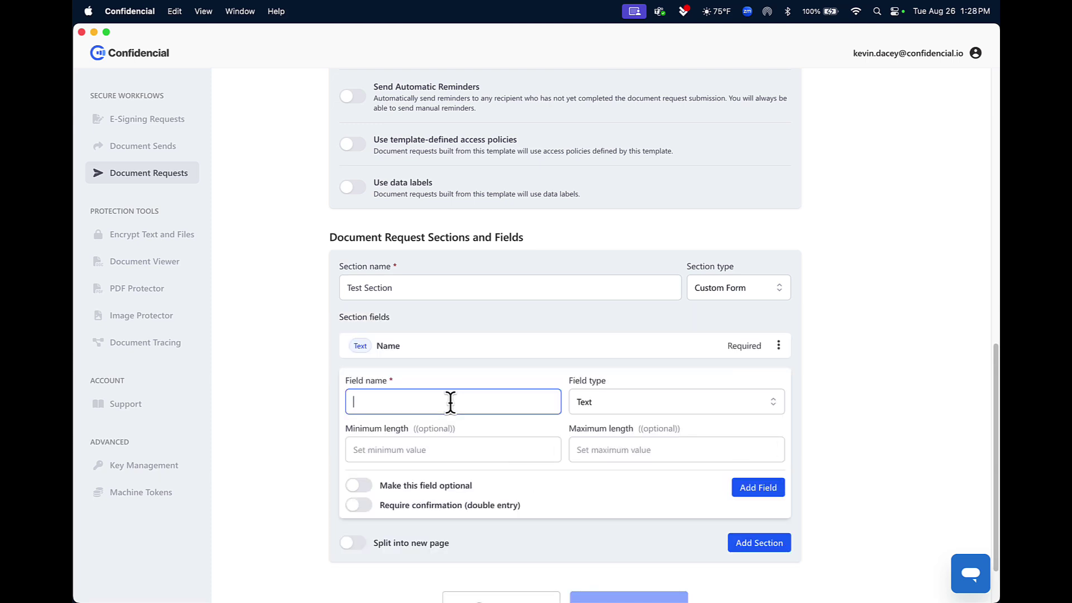
{"action": "type", "text": "Document"}
{"action": "left_click", "coordinate": [601, 400]}
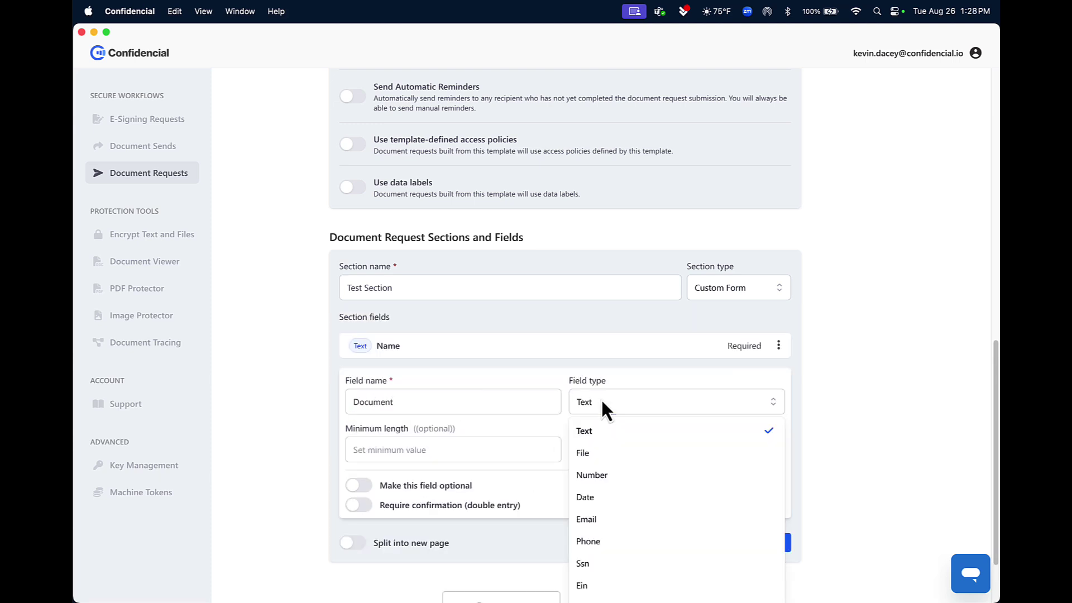
{"action": "left_click", "coordinate": [587, 457]}
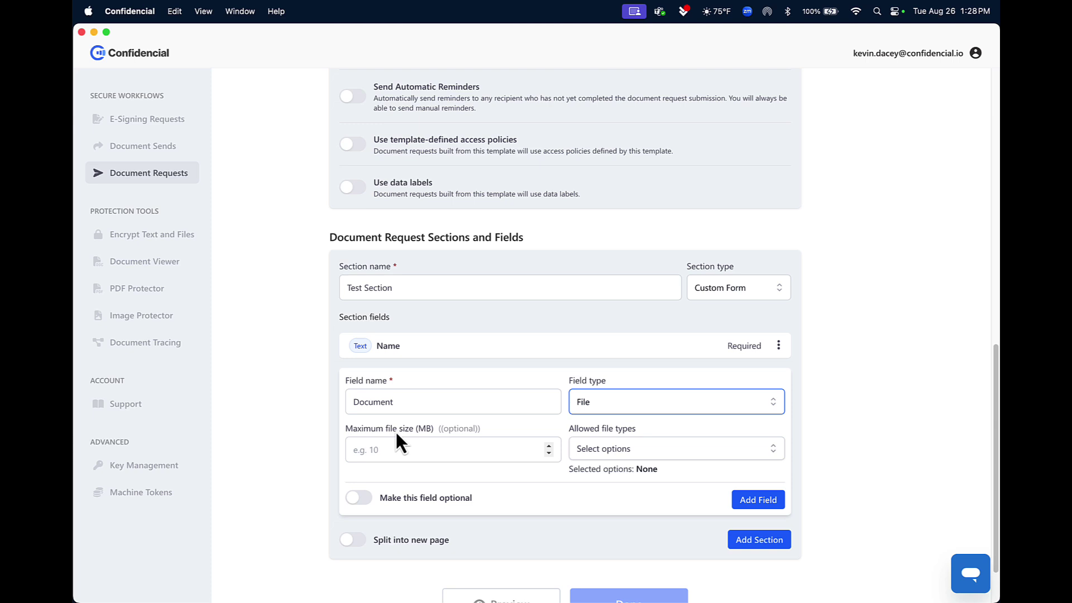
{"action": "left_click", "coordinate": [643, 453]}
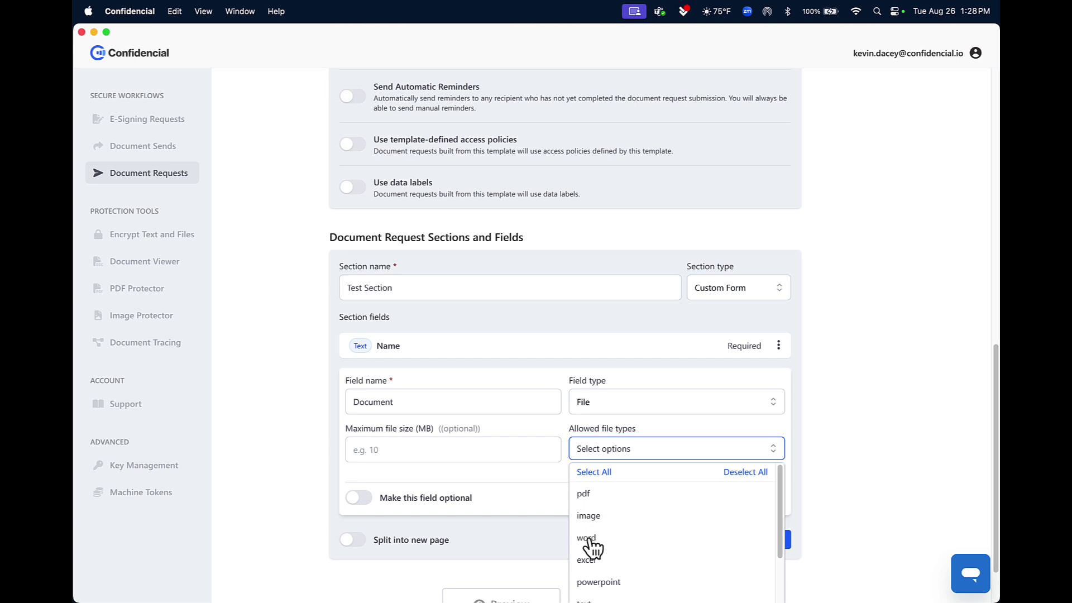
{"action": "left_click", "coordinate": [608, 476]}
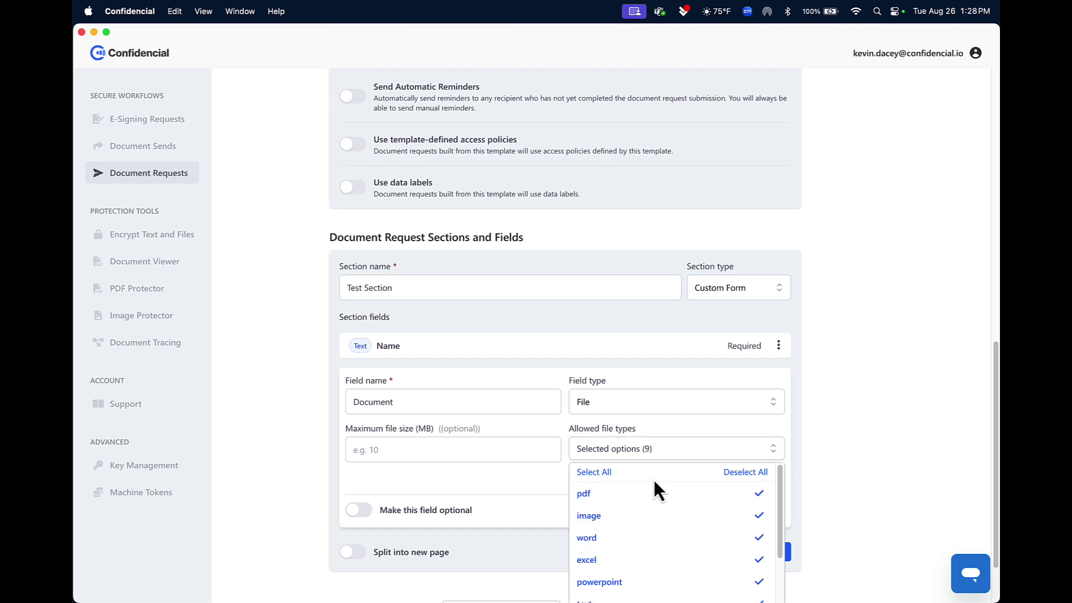
{"action": "left_click", "coordinate": [546, 481]}
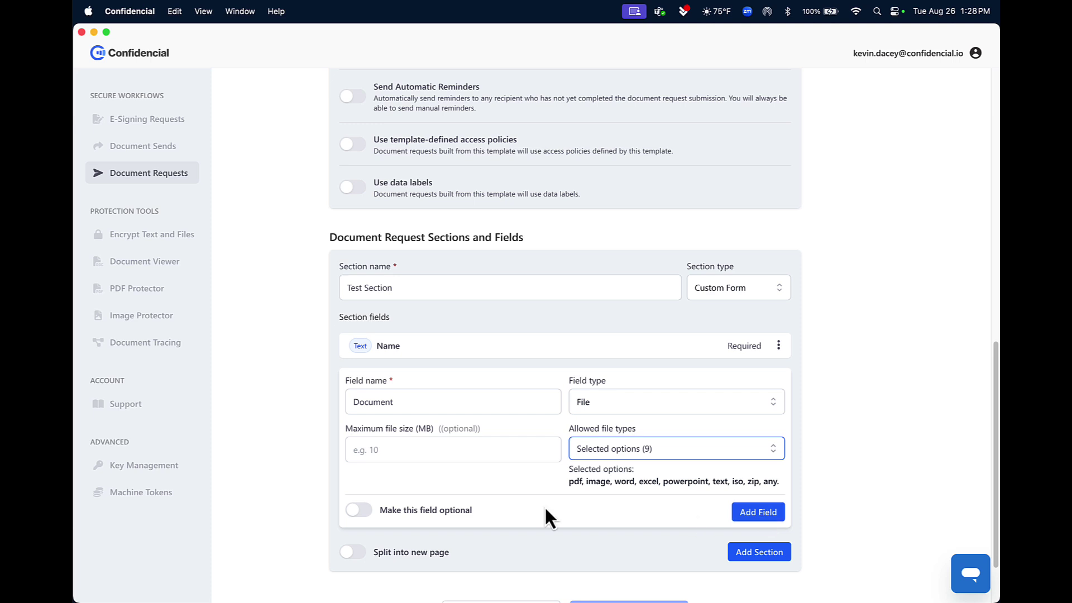
{"action": "left_click", "coordinate": [748, 513]}
{"action": "scroll", "coordinate": [550, 430], "scroll_direction": "down", "scroll_amount": 3}
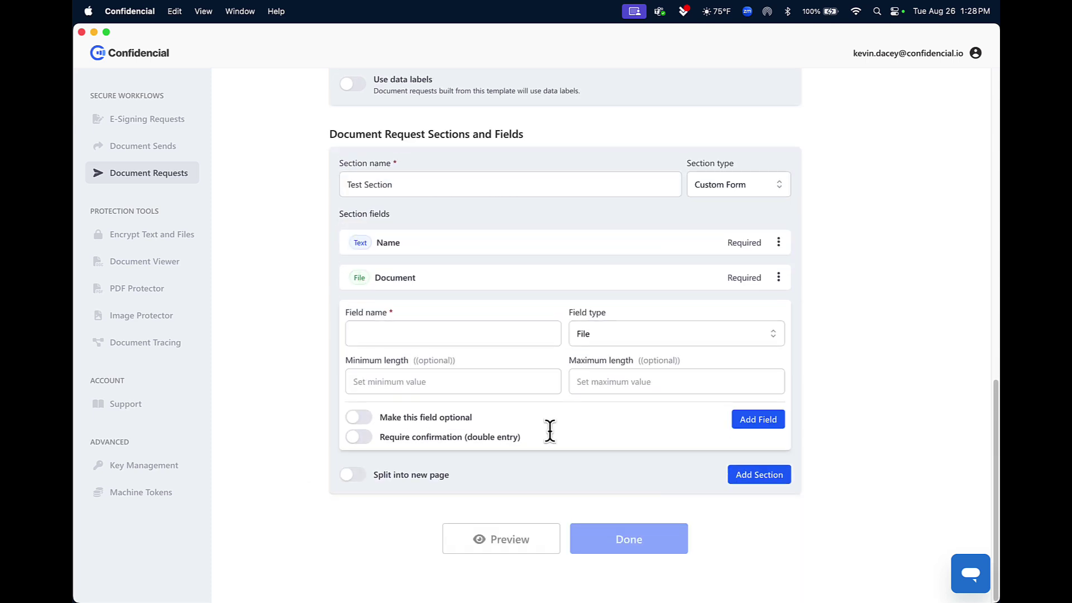
{"action": "left_click", "coordinate": [751, 478]}
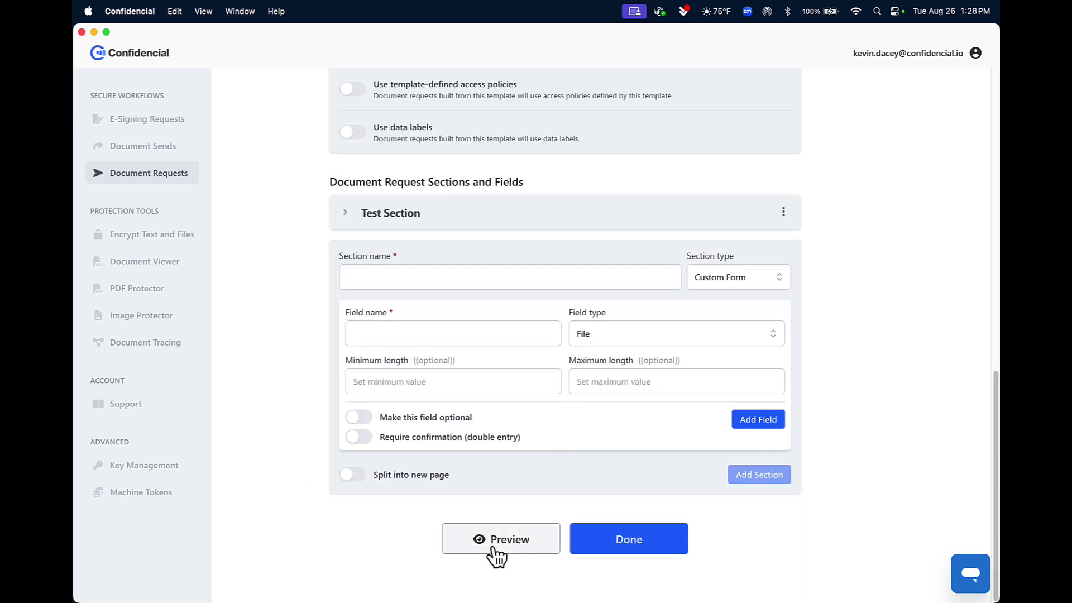
Step: Save the template and start a 'Test SDR' request in project c11-document-req-dev-ol
{"action": "left_click", "coordinate": [611, 550]}
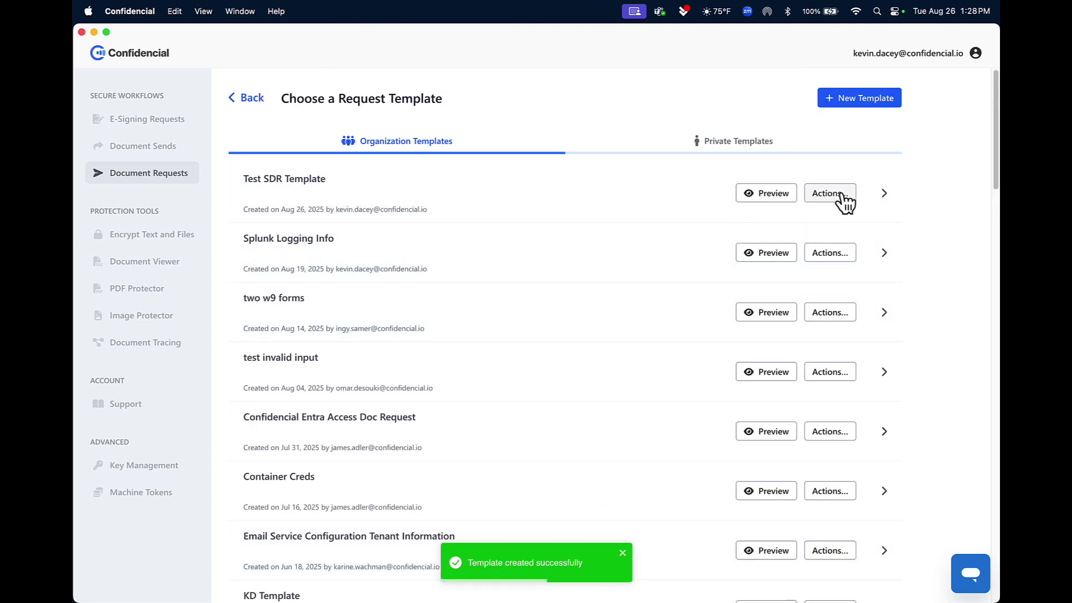
{"action": "left_click", "coordinate": [838, 207]}
{"action": "left_click", "coordinate": [451, 255]}
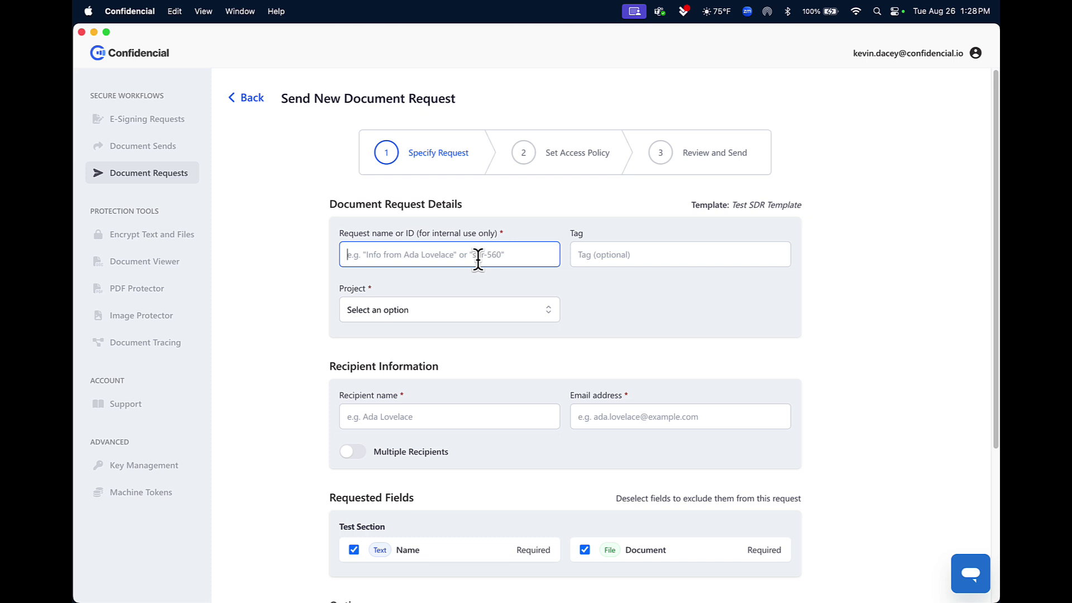
{"action": "type", "text": "Test SDSR"}
{"action": "key", "text": "BackSpace"}
{"action": "key", "text": "BackSpace"}
{"action": "type", "text": "R"}
{"action": "left_click", "coordinate": [430, 310]}
{"action": "left_click", "coordinate": [442, 338]}
{"action": "scroll", "coordinate": [472, 383], "scroll_direction": "down", "scroll_amount": 3}
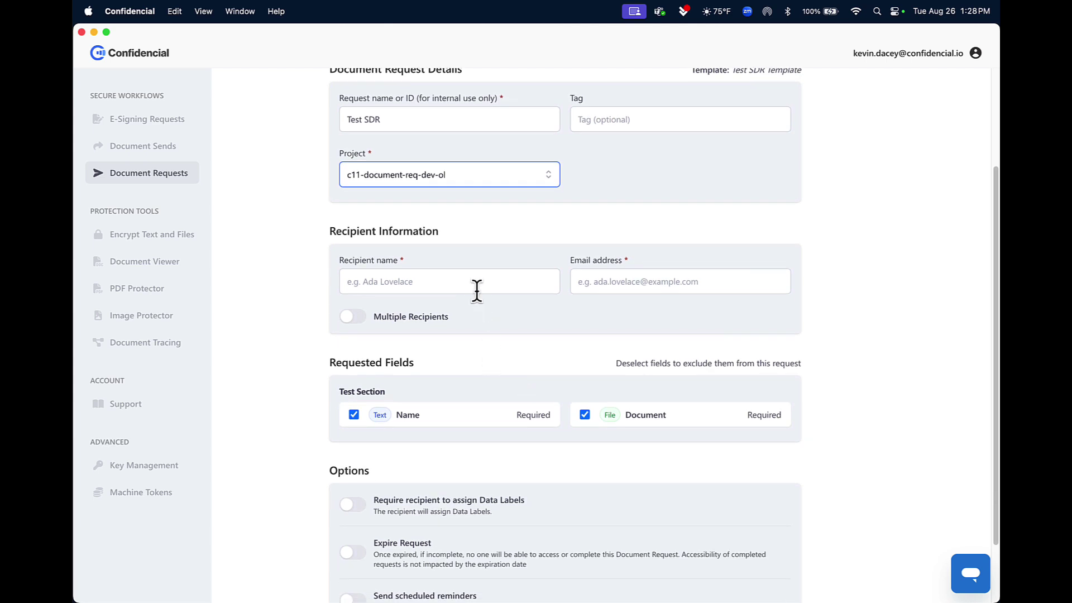
Step: Enter the recipient's name and e-mail address, then continue to the access policy step
{"action": "left_click", "coordinate": [478, 286]}
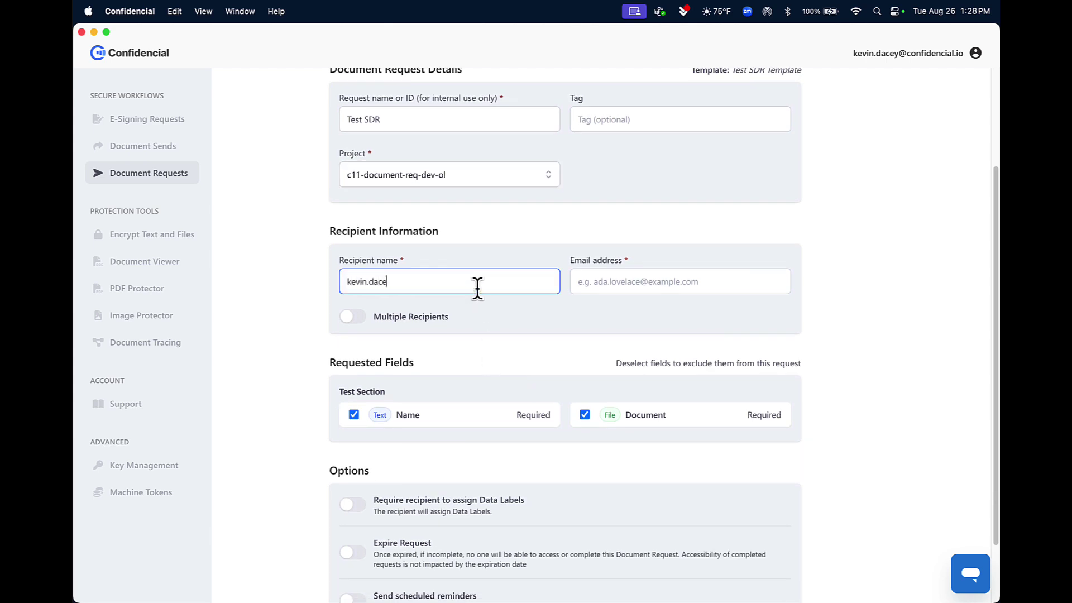
{"action": "key", "text": "super+a"}
{"action": "key", "text": "super+x"}
{"action": "left_click", "coordinate": [617, 280]}
{"action": "key", "text": "super+v"}
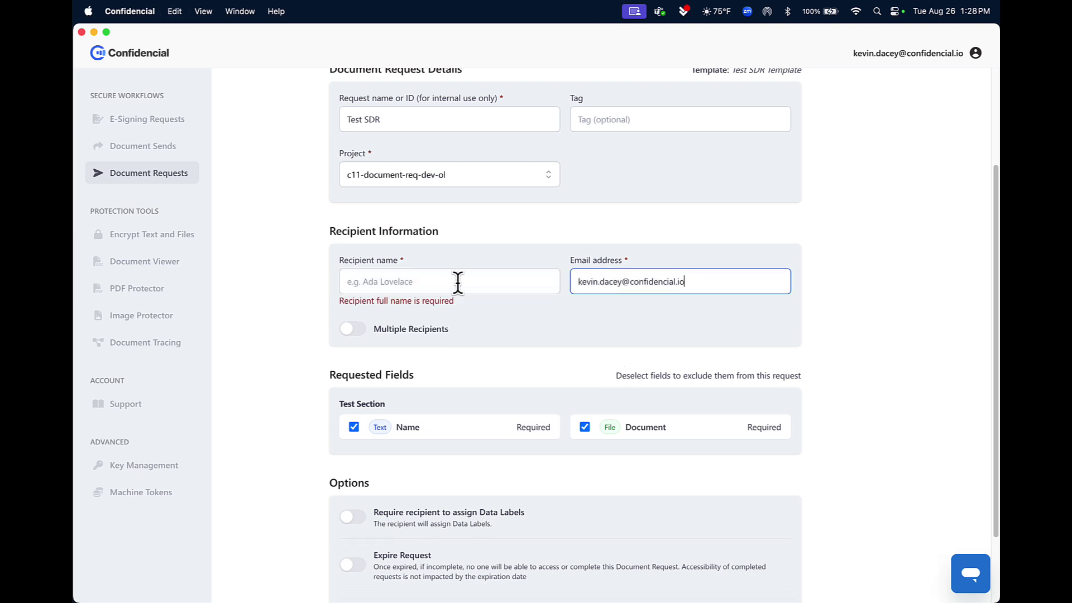
{"action": "left_click", "coordinate": [453, 282]}
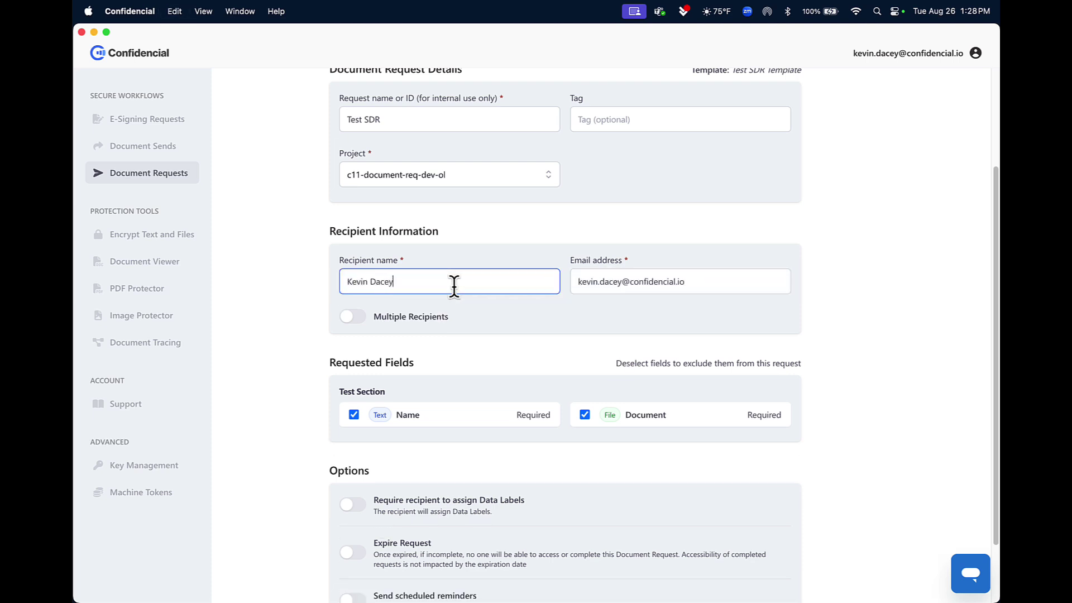
{"action": "left_click", "coordinate": [483, 339]}
{"action": "scroll", "coordinate": [490, 340], "scroll_direction": "down", "scroll_amount": 3}
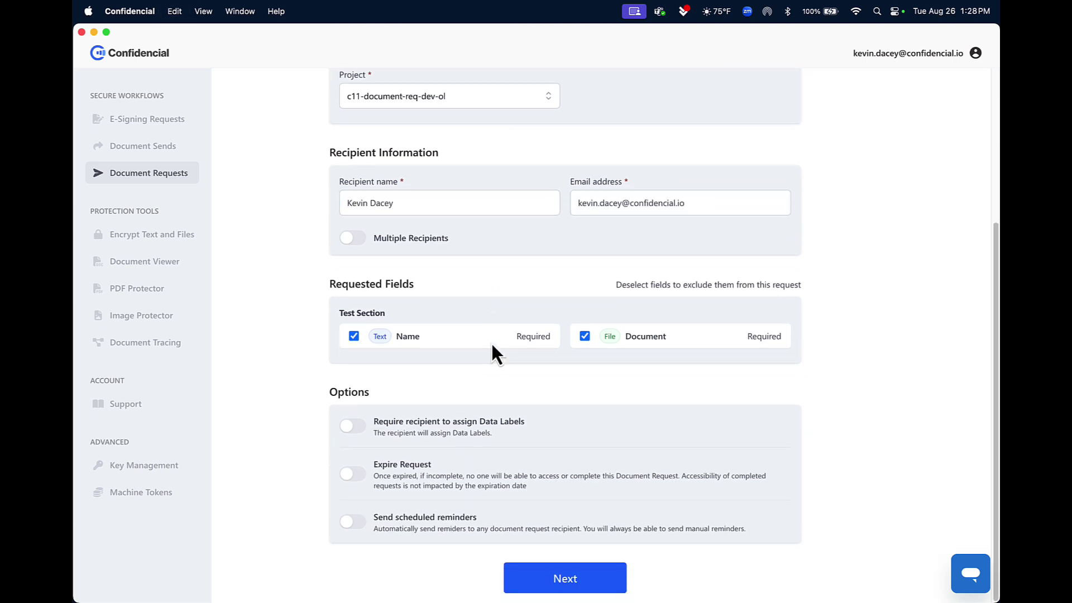
{"action": "left_click", "coordinate": [581, 575]}
Step: Apply the access policy to all fields and send the Test SDR request
{"action": "left_click", "coordinate": [586, 398]}
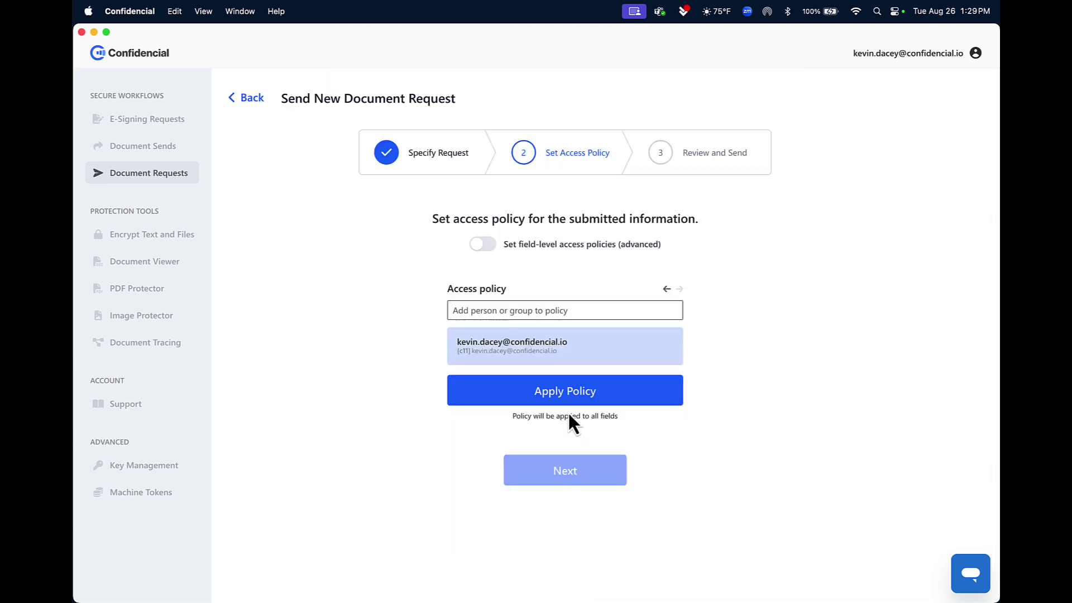
{"action": "left_click", "coordinate": [579, 475]}
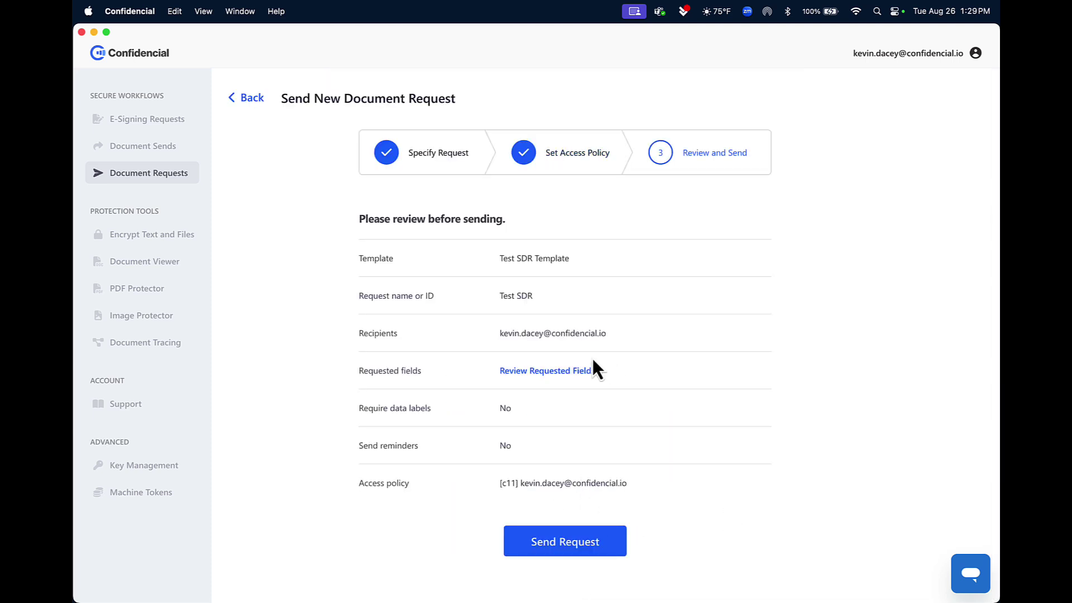
{"action": "left_click", "coordinate": [586, 540]}
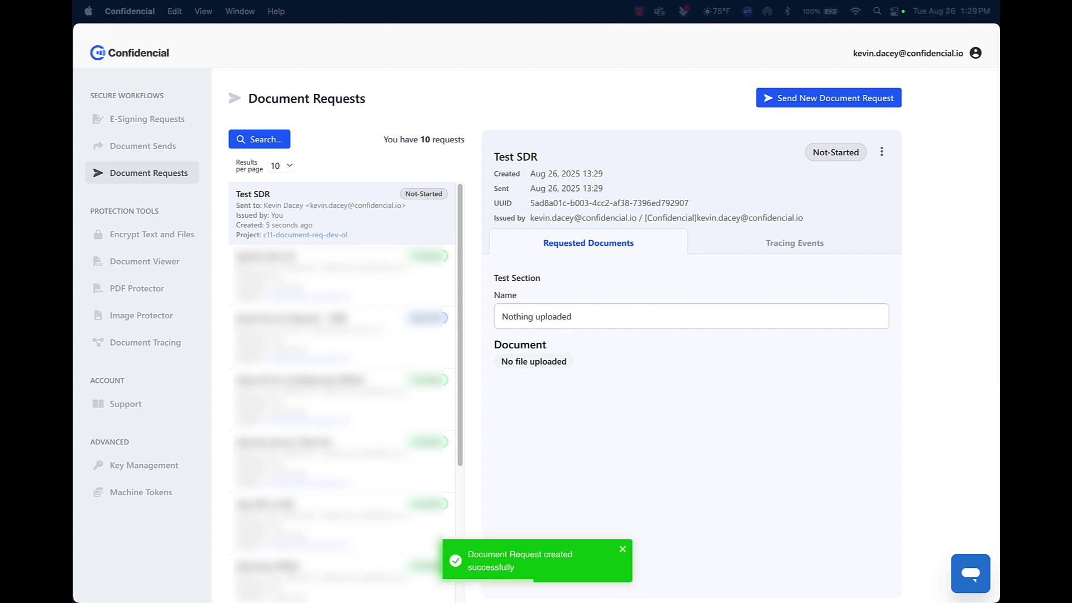
Step: Open the 'Please fill out my SDR' e-mail and its secure upload form
{"action": "key", "text": "super+Tab"}
{"action": "left_click", "coordinate": [505, 164]}
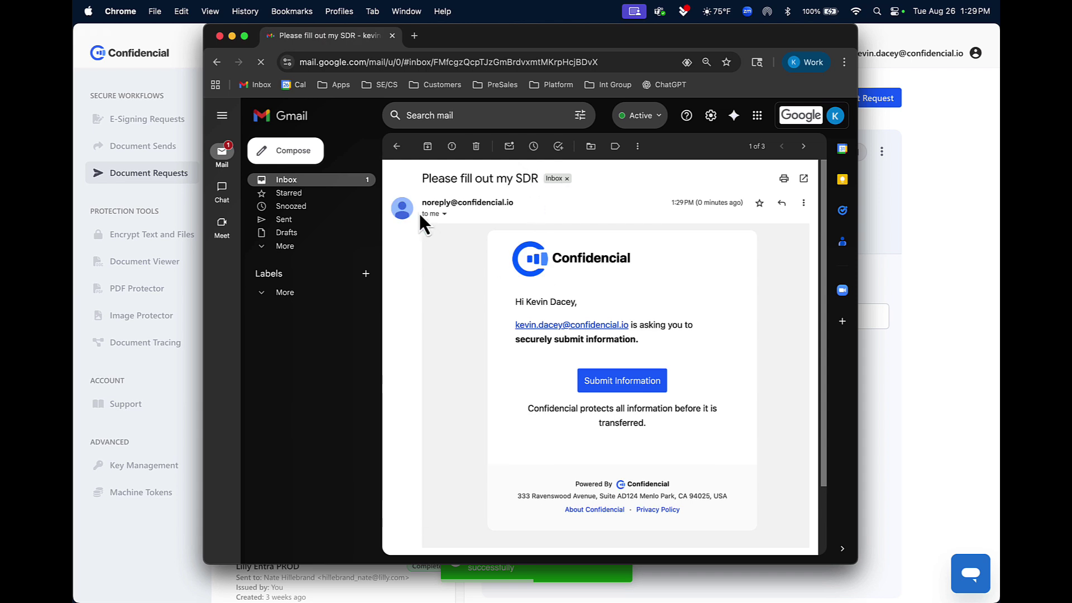
{"action": "left_click", "coordinate": [619, 390]}
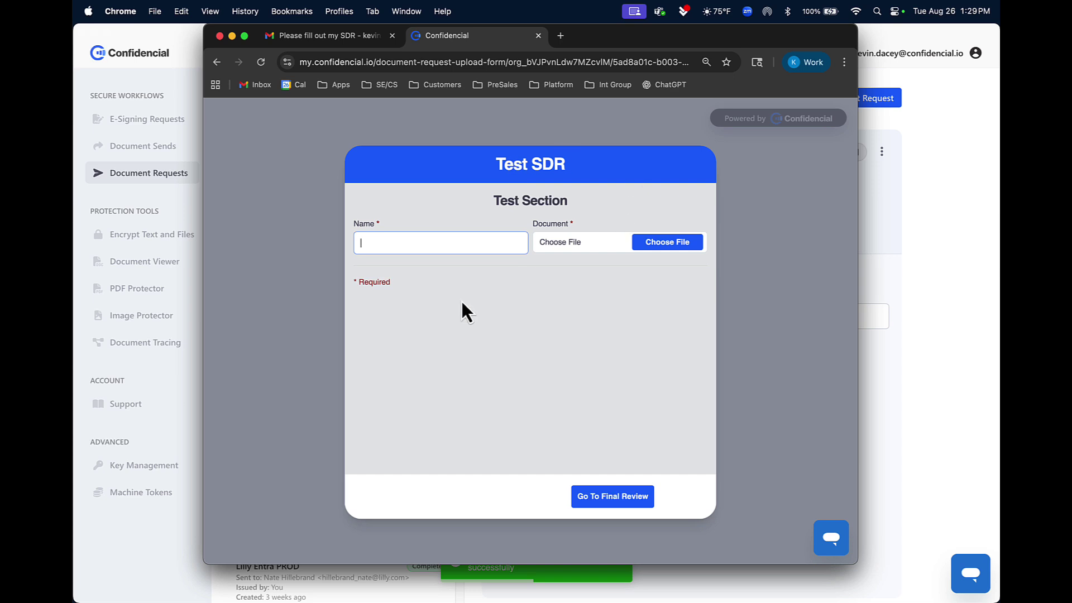
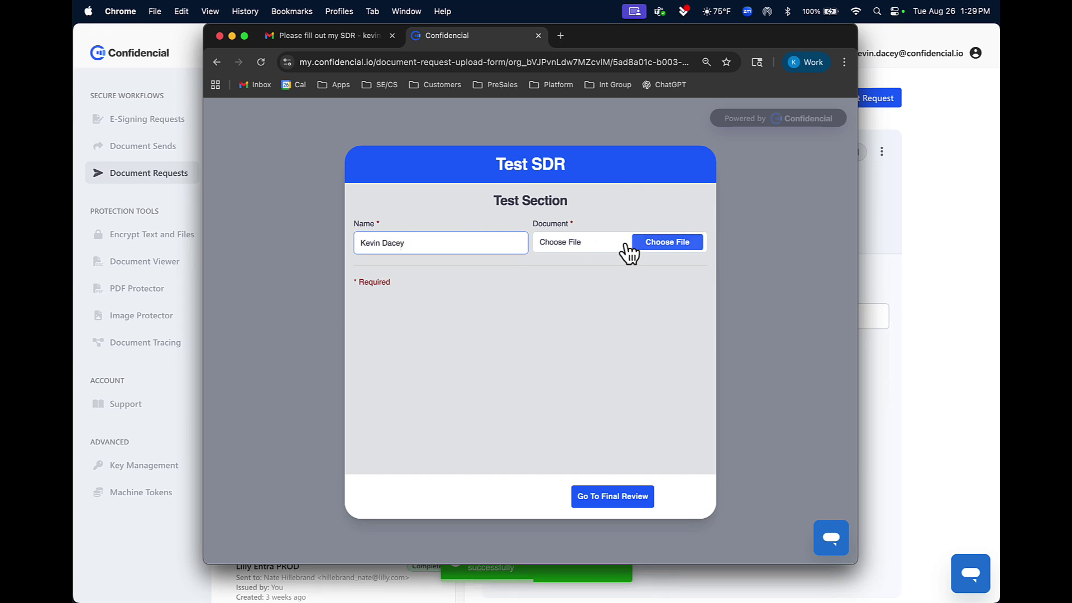
Step: Enter the recipient's name, attach Clinical Trial Summary.pdf, and submit the form after final review
{"action": "left_click", "coordinate": [636, 245]}
{"action": "left_click", "coordinate": [590, 364]}
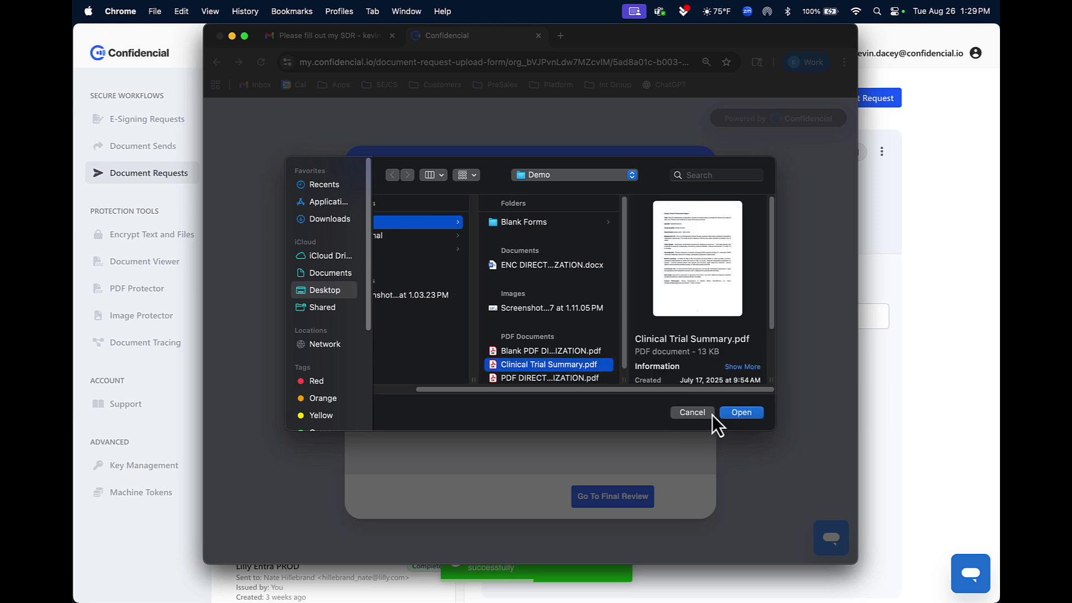
{"action": "left_click", "coordinate": [723, 414]}
{"action": "left_click", "coordinate": [612, 505]}
{"action": "left_click", "coordinate": [624, 499]}
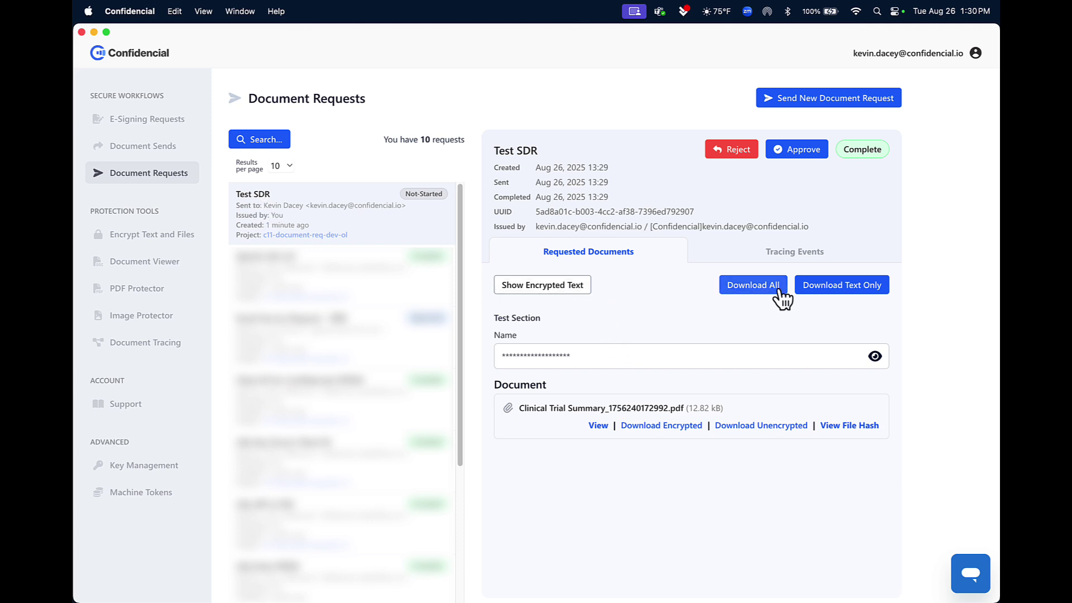
Step: Reveal the decrypted Name, inspect the Clinical Trial Summary.pdf tracing events, and approve the request
{"action": "left_click", "coordinate": [875, 356]}
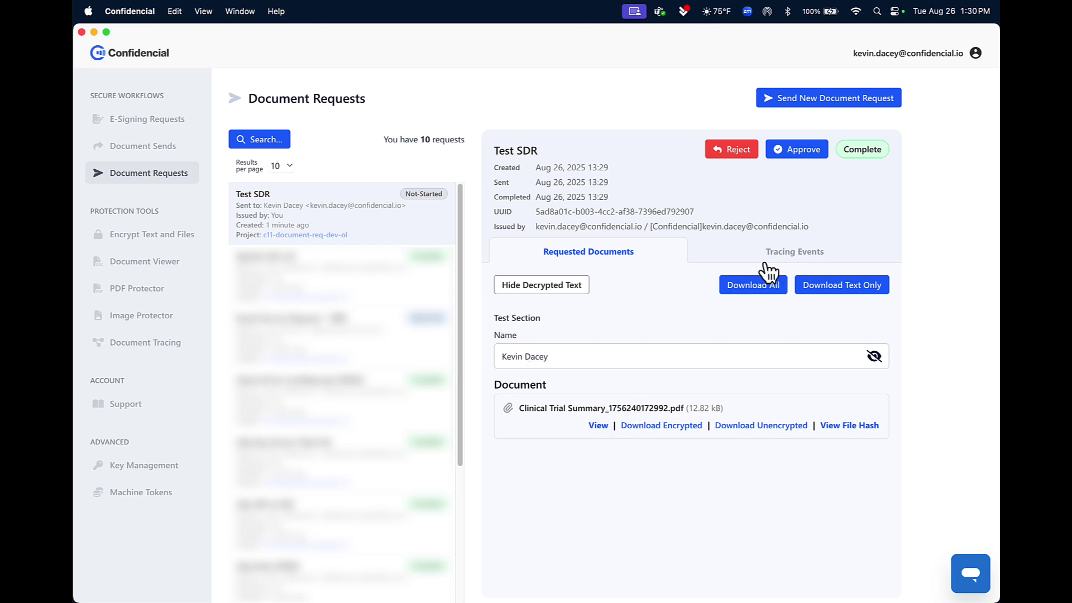
{"action": "left_click", "coordinate": [790, 250]}
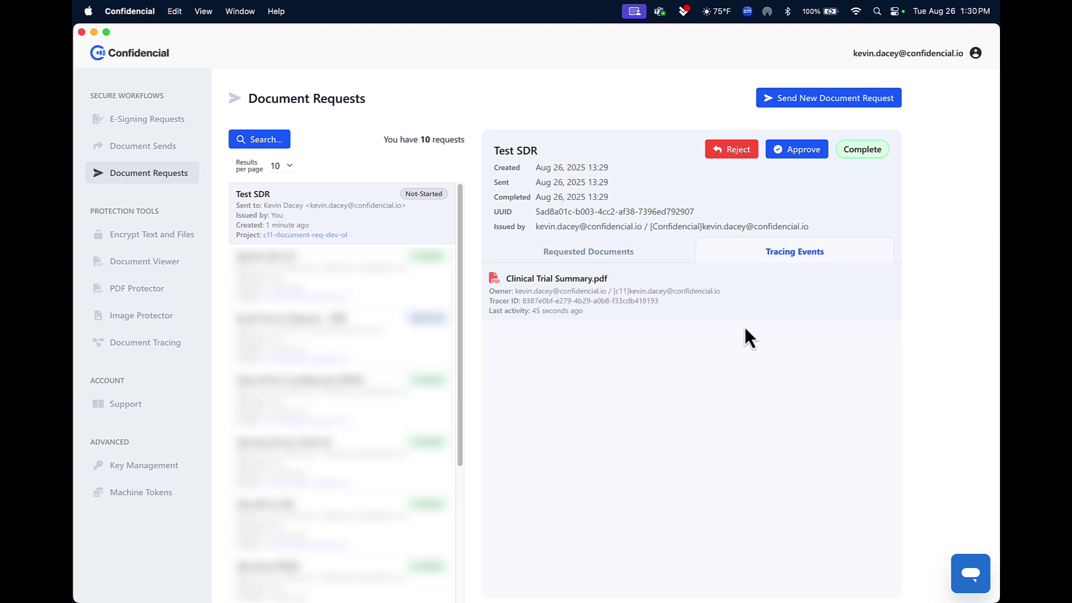
{"action": "left_click", "coordinate": [636, 302]}
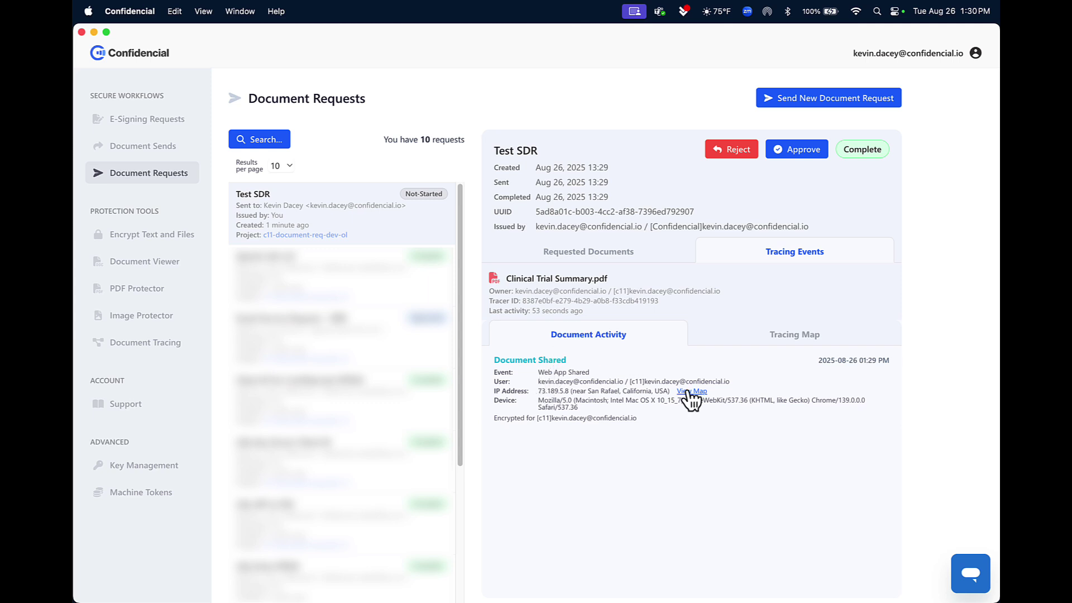
{"action": "left_click", "coordinate": [631, 254]}
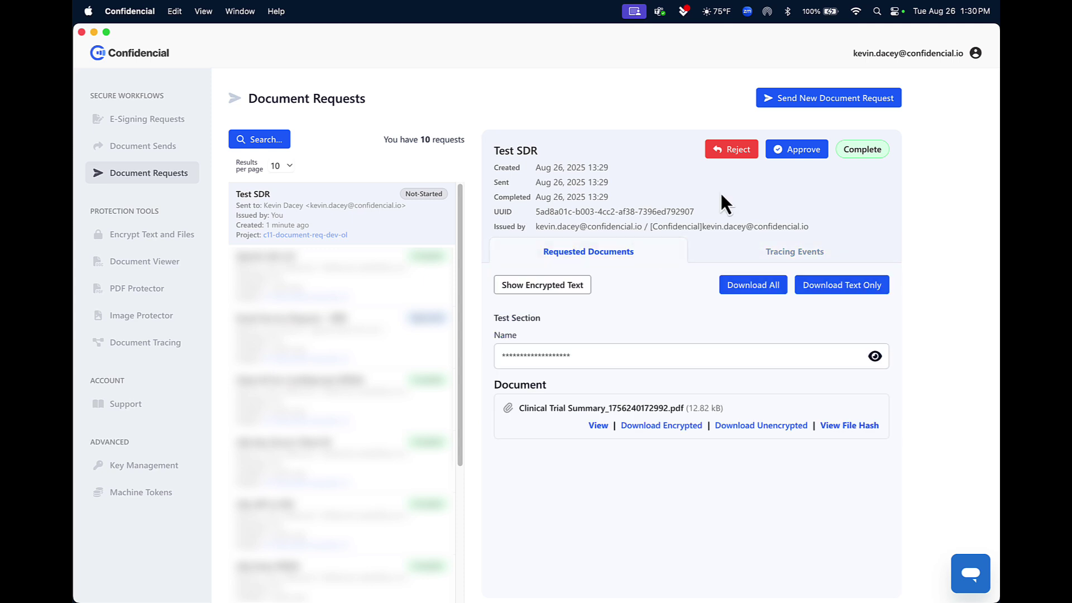
{"action": "left_click", "coordinate": [784, 151]}
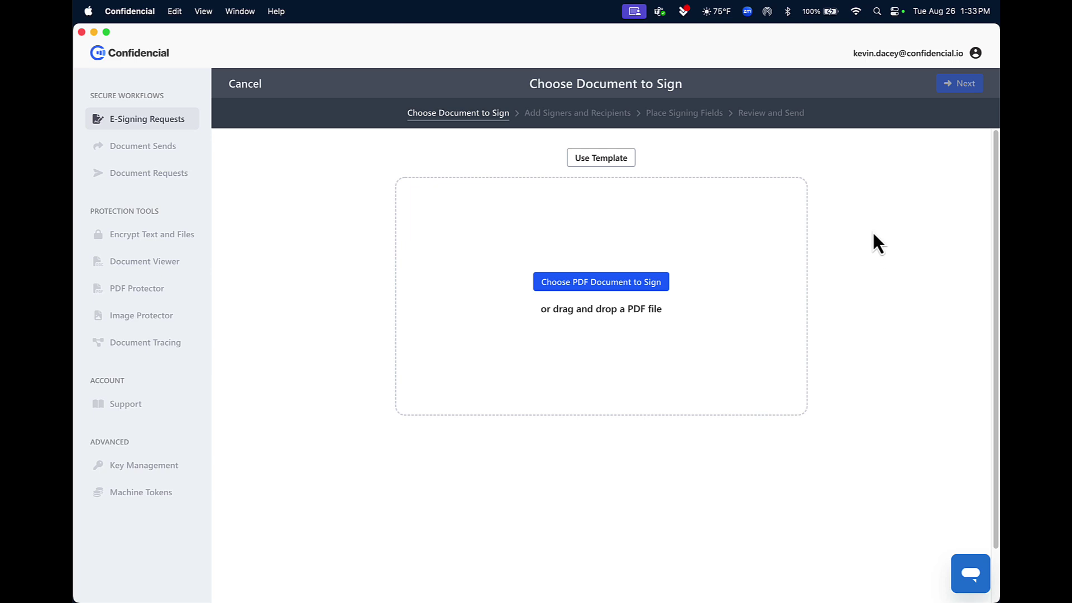
Step: Load the nondisclosure agreement PDF, enforce signing order, and fill in the first signer's details
{"action": "left_click", "coordinate": [596, 286]}
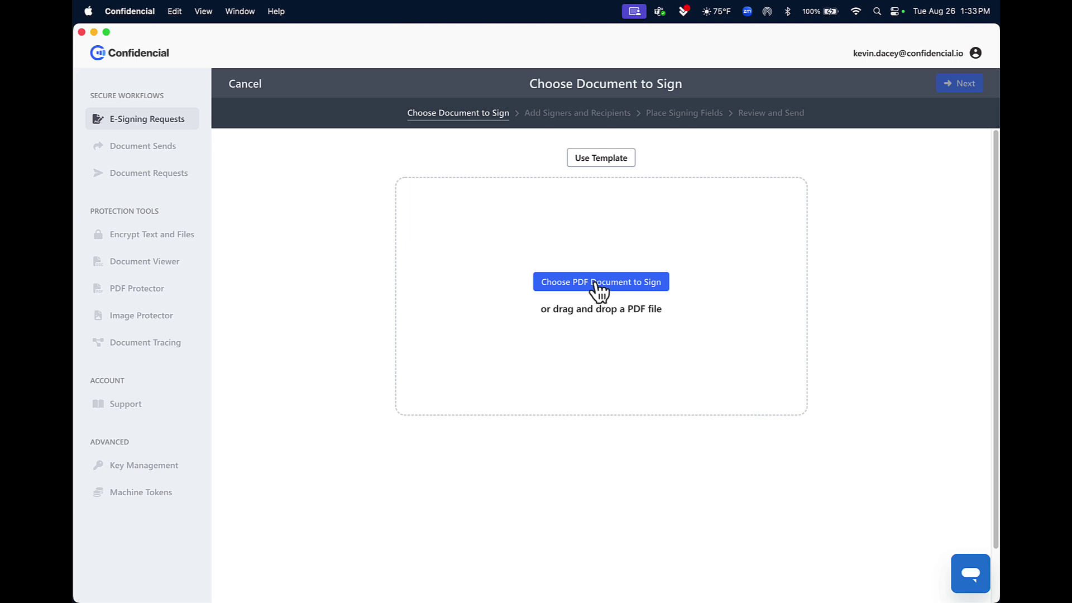
{"action": "left_click", "coordinate": [711, 395]}
{"action": "left_click", "coordinate": [751, 433]}
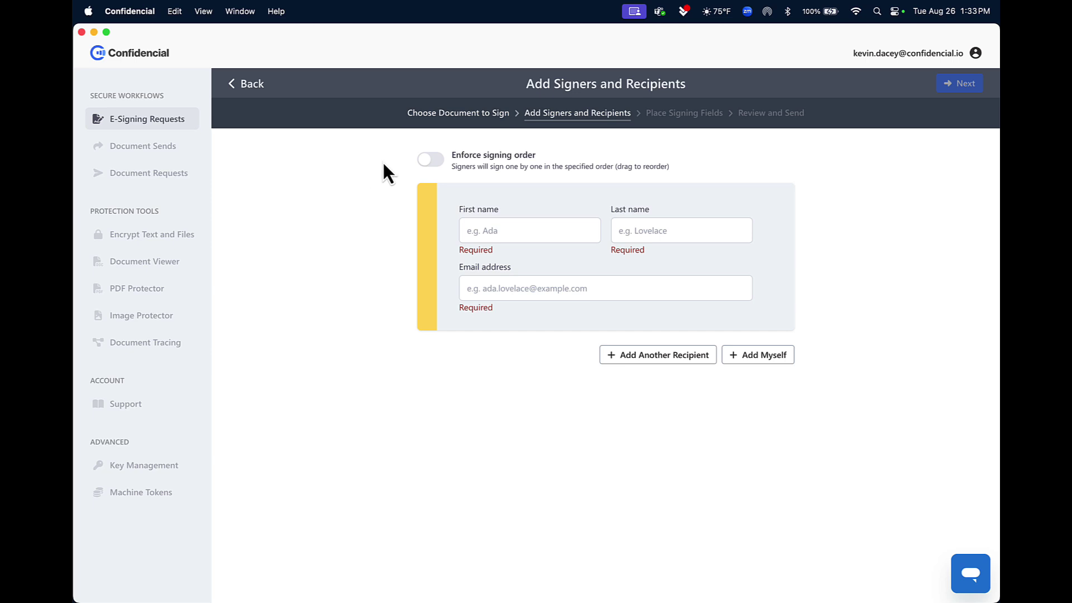
{"action": "left_click", "coordinate": [435, 163]}
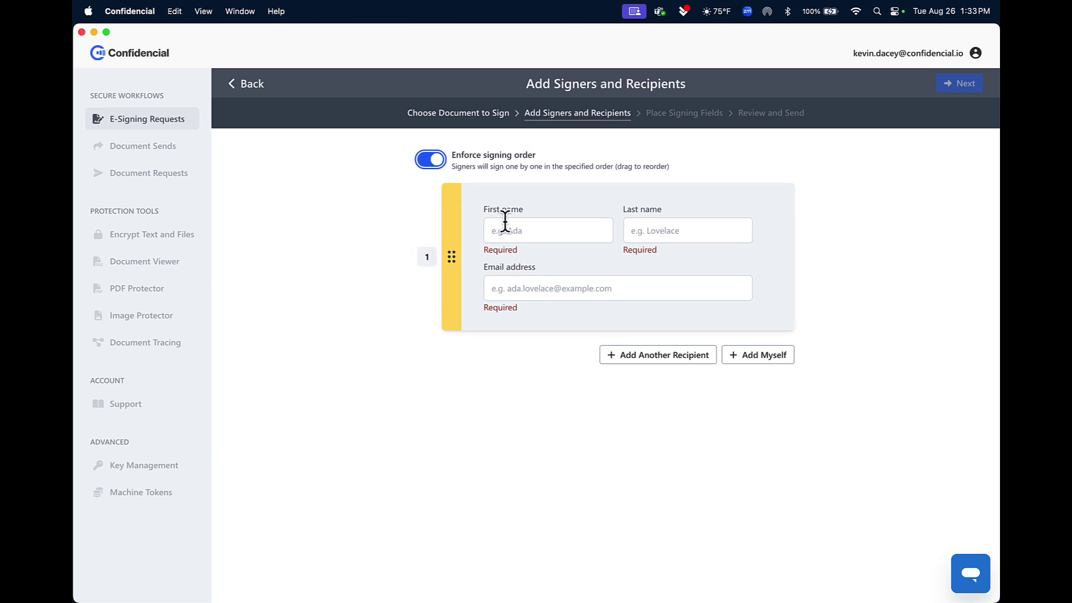
{"action": "left_click", "coordinate": [572, 227]}
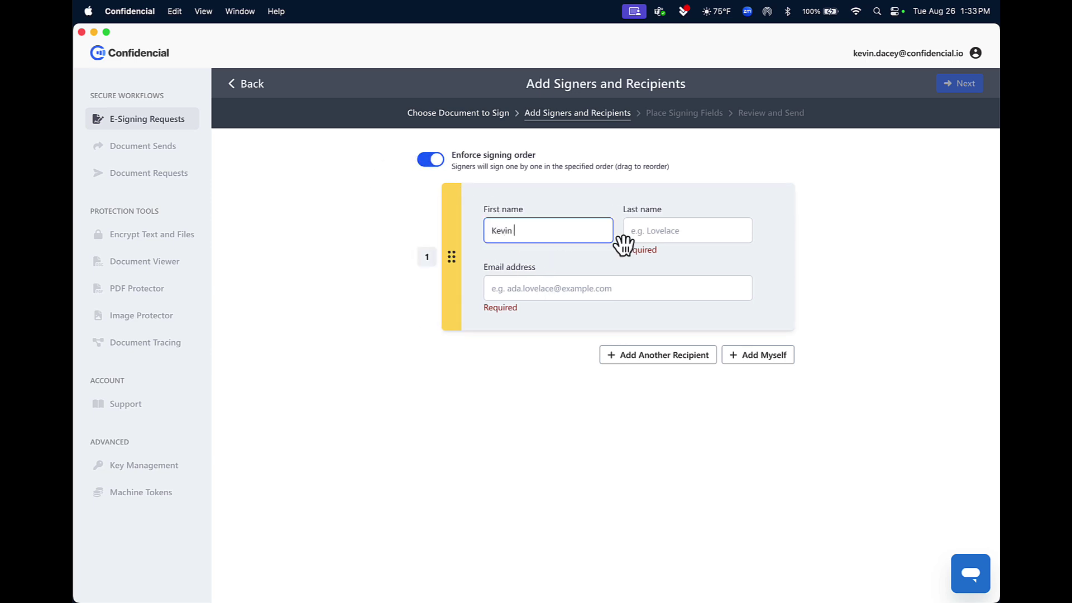
{"action": "key", "text": "Tab"}
{"action": "type", "text": "Dacey"}
{"action": "key", "text": "Tab"}
{"action": "key", "text": "super+v"}
Step: Add a second signer card with that person's first and last name, then proceed
{"action": "left_click", "coordinate": [663, 345]}
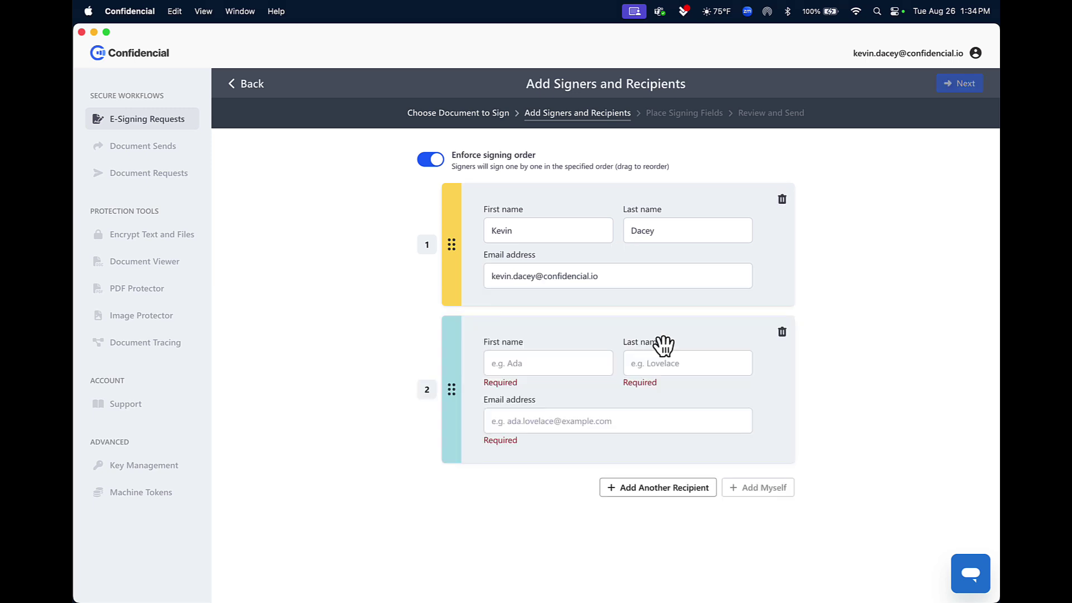
{"action": "left_click", "coordinate": [541, 367]}
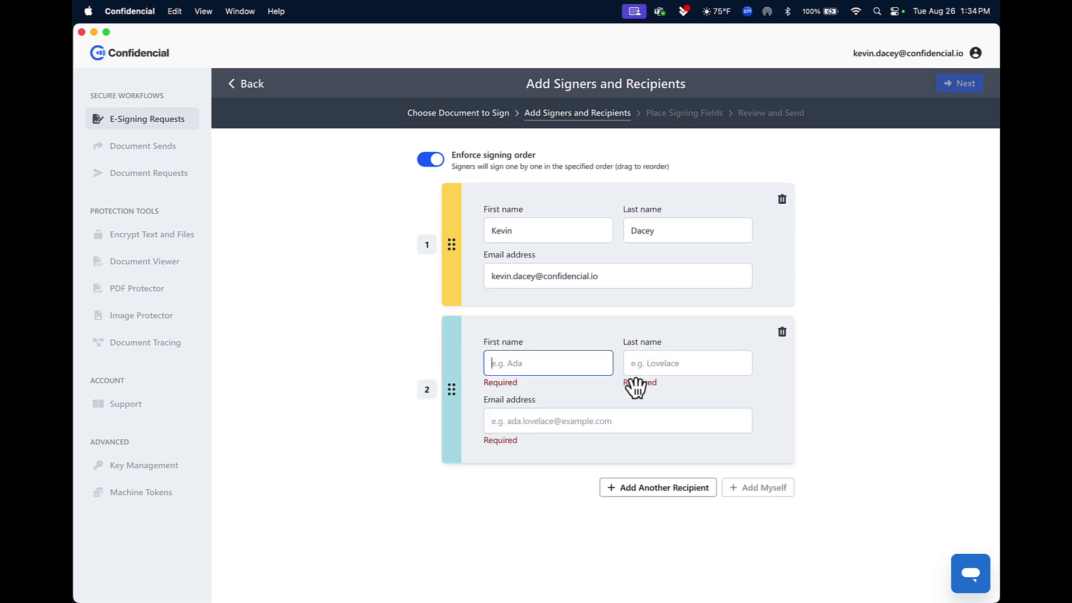
{"action": "type", "text": "Mike"}
{"action": "key", "text": "Tab"}
{"action": "type", "text": "MS"}
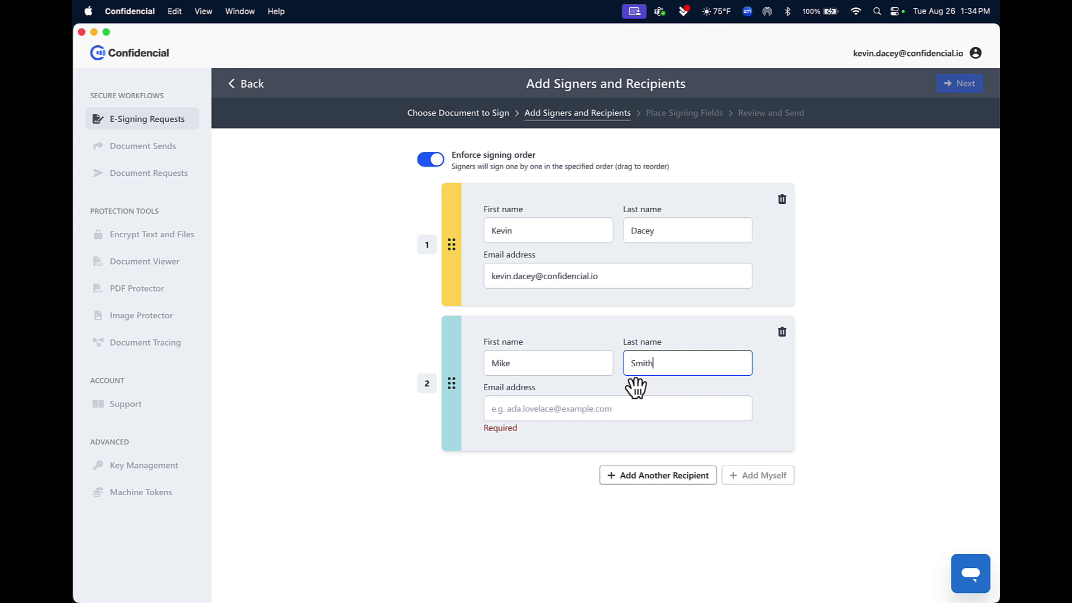
{"action": "key", "text": "Tab"}
{"action": "left_click", "coordinate": [958, 83]}
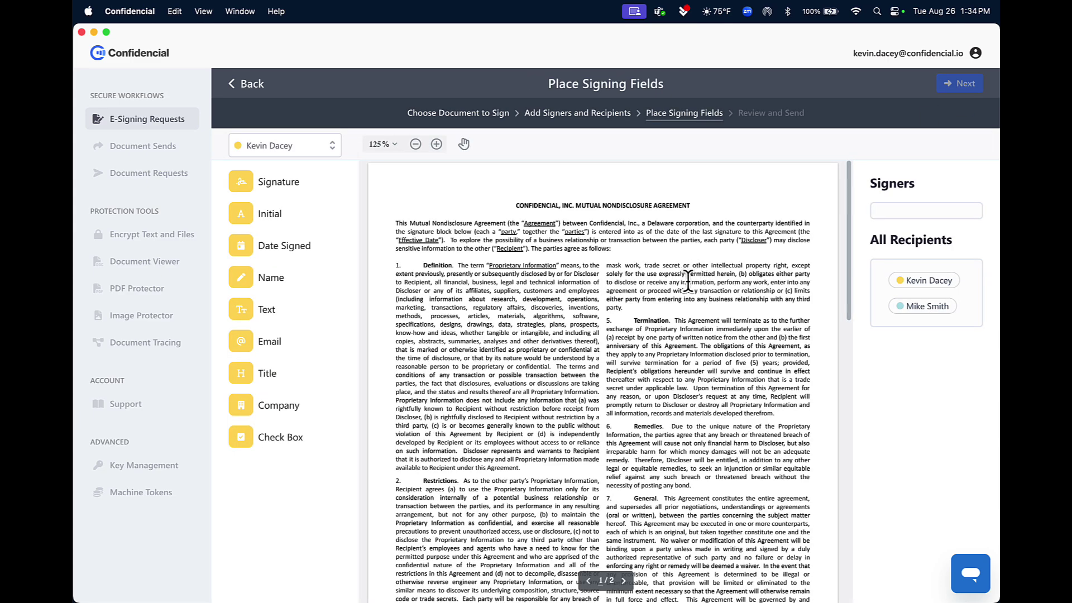
Step: Place Signature, Name, Title, Date Signed and Email fields on the company's signature block
{"action": "scroll", "coordinate": [688, 281], "scroll_direction": "down", "scroll_amount": 10}
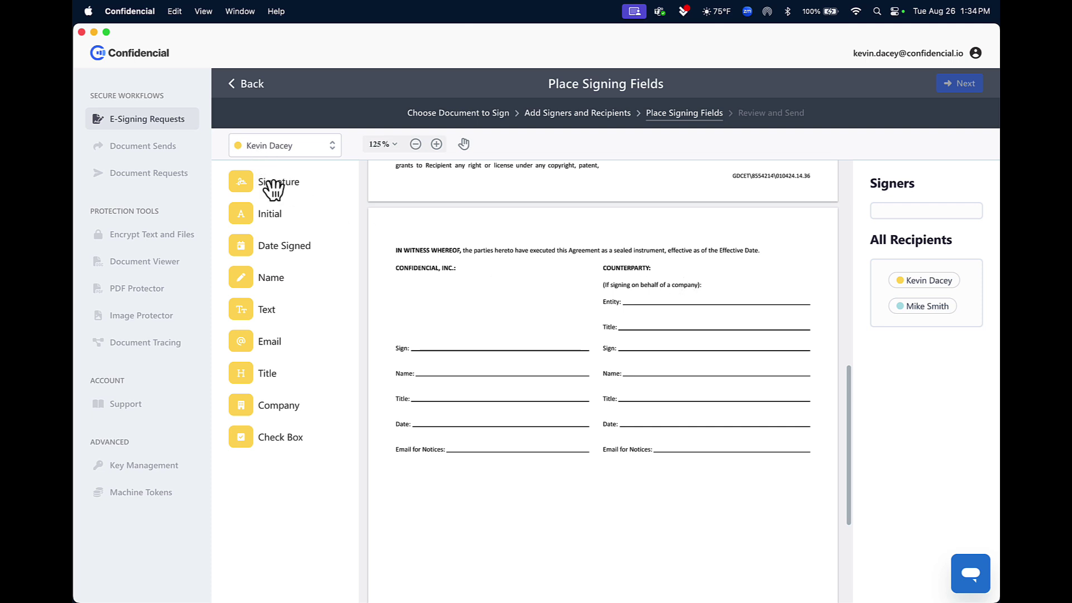
{"action": "mouse_move", "coordinate": [273, 190]}
{"action": "left_mouse_down"}
{"action": "mouse_move", "coordinate": [419, 338]}
{"action": "mouse_move", "coordinate": [477, 338]}
{"action": "mouse_move", "coordinate": [437, 303]}
{"action": "left_mouse_up"}
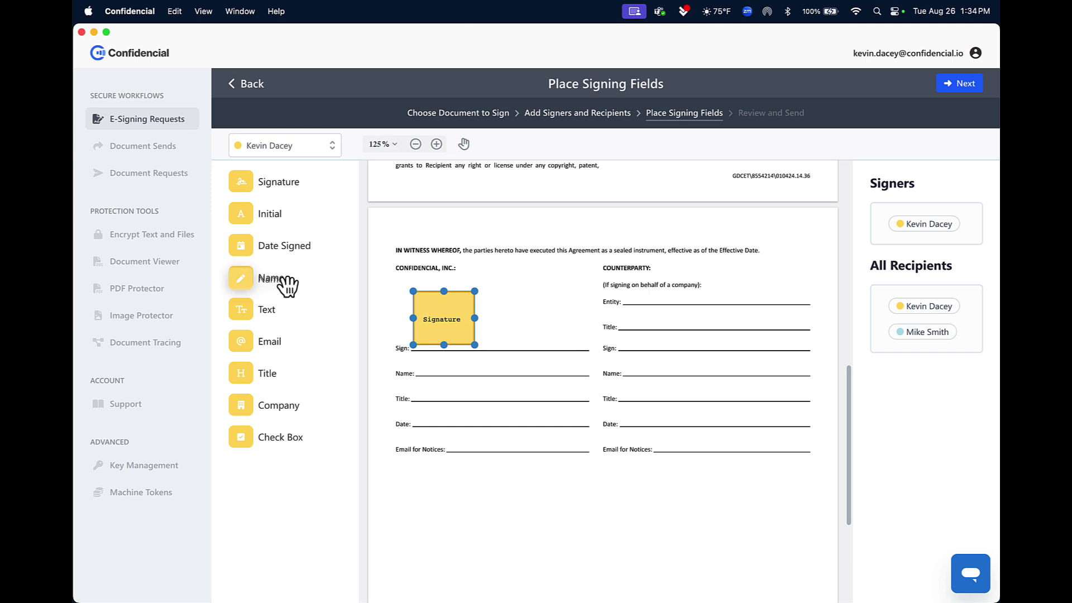
{"action": "left_click_drag", "start_coordinate": [284, 279], "coordinate": [451, 368]}
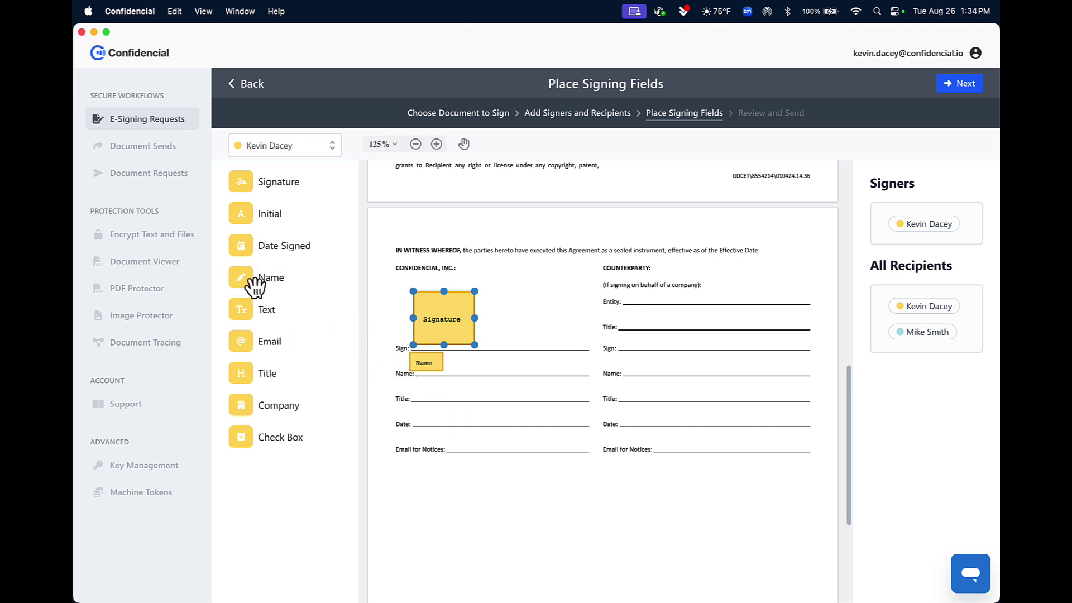
{"action": "left_click_drag", "start_coordinate": [271, 386], "coordinate": [453, 399]}
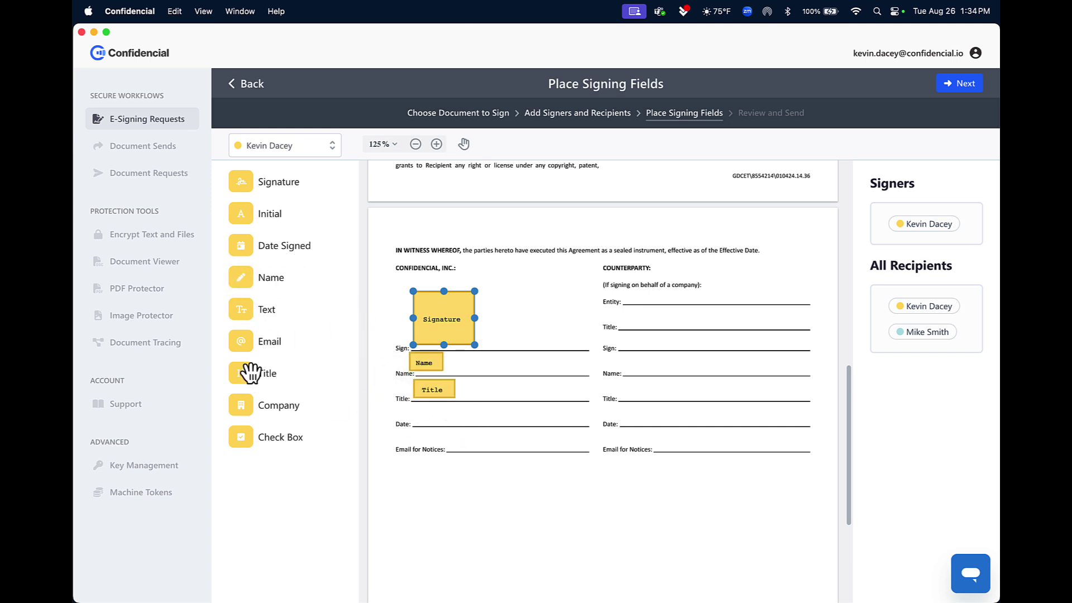
{"action": "left_click_drag", "start_coordinate": [284, 247], "coordinate": [464, 418]}
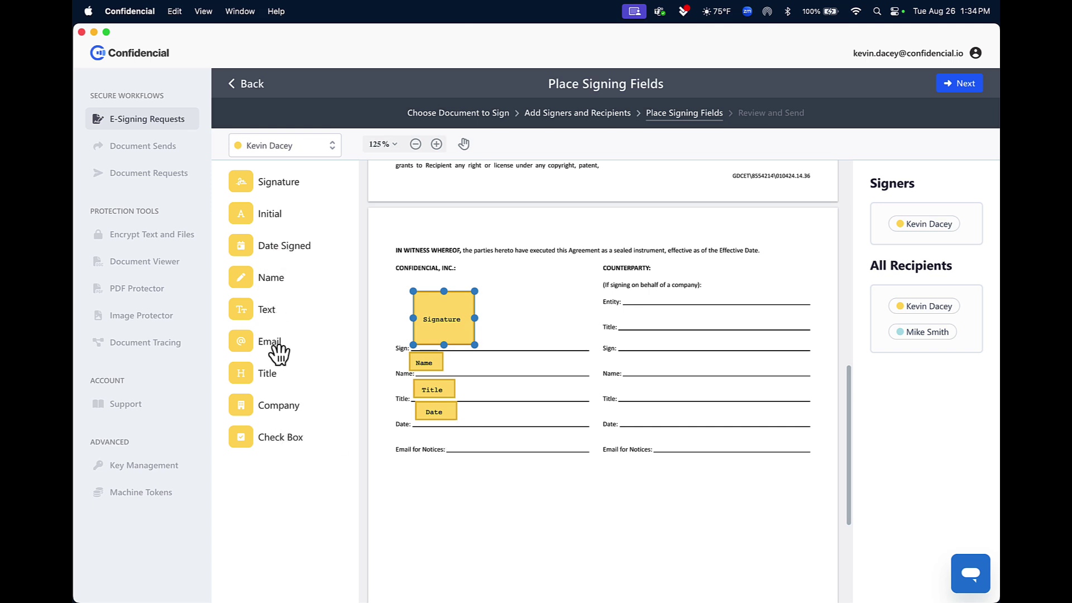
{"action": "left_click_drag", "start_coordinate": [277, 347], "coordinate": [487, 452]}
Step: Assign the same five fields to the second signer's counterparty block and widen its signature box
{"action": "left_click", "coordinate": [333, 150]}
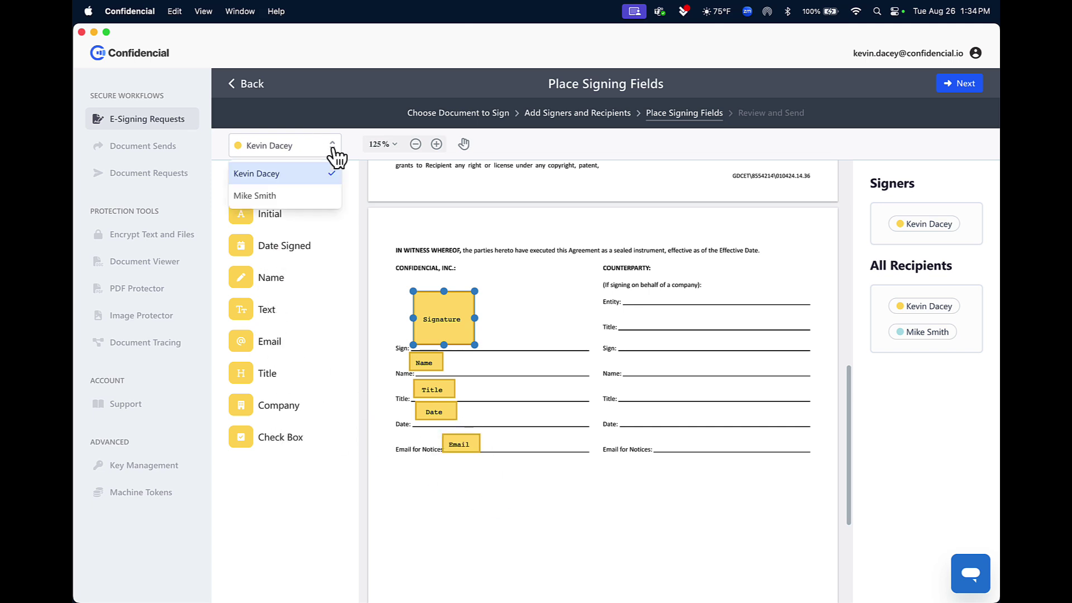
{"action": "left_click", "coordinate": [296, 195]}
{"action": "mouse_move", "coordinate": [286, 194]}
{"action": "left_mouse_down"}
{"action": "mouse_move", "coordinate": [670, 346]}
{"action": "mouse_move", "coordinate": [646, 326]}
{"action": "left_mouse_up"}
{"action": "left_click_drag", "start_coordinate": [282, 295], "coordinate": [668, 374]}
{"action": "left_click_drag", "start_coordinate": [281, 362], "coordinate": [648, 398]}
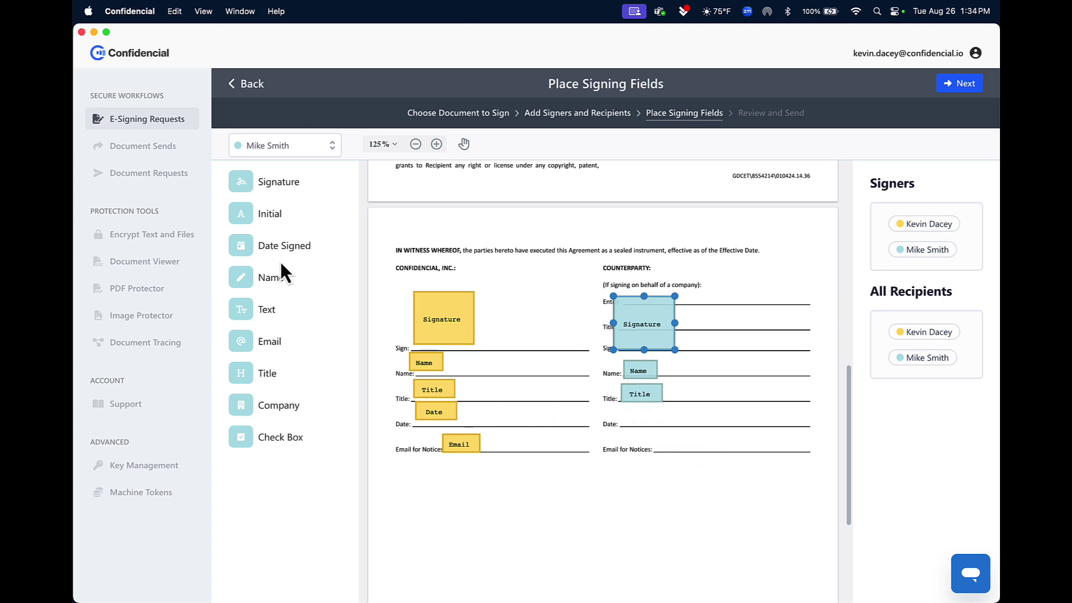
{"action": "left_click_drag", "start_coordinate": [282, 246], "coordinate": [677, 420]}
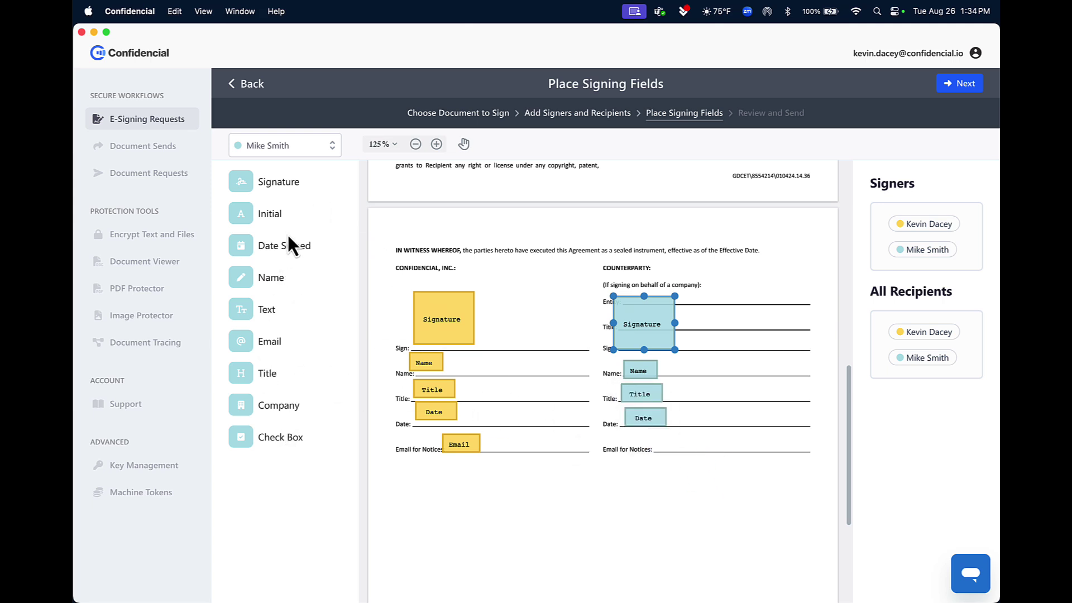
{"action": "mouse_move", "coordinate": [275, 341]}
{"action": "left_mouse_down"}
{"action": "mouse_move", "coordinate": [618, 472]}
{"action": "mouse_move", "coordinate": [694, 441]}
{"action": "left_mouse_up"}
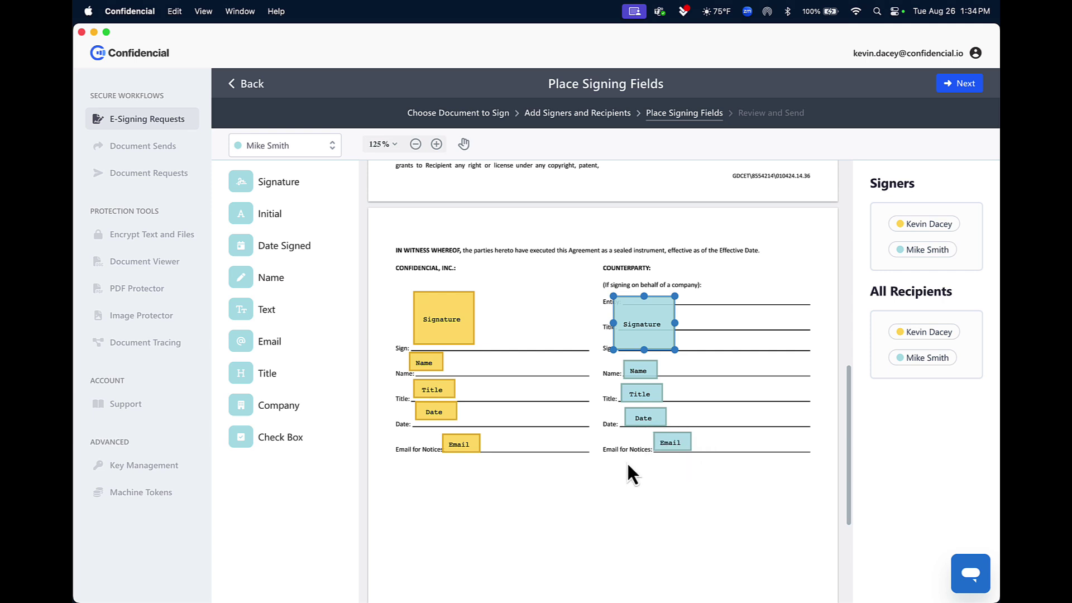
{"action": "left_click", "coordinate": [677, 309]}
{"action": "mouse_move", "coordinate": [674, 297]}
{"action": "left_mouse_down"}
{"action": "mouse_move", "coordinate": [677, 277]}
{"action": "mouse_move", "coordinate": [720, 325]}
{"action": "mouse_move", "coordinate": [682, 343]}
{"action": "left_mouse_up"}
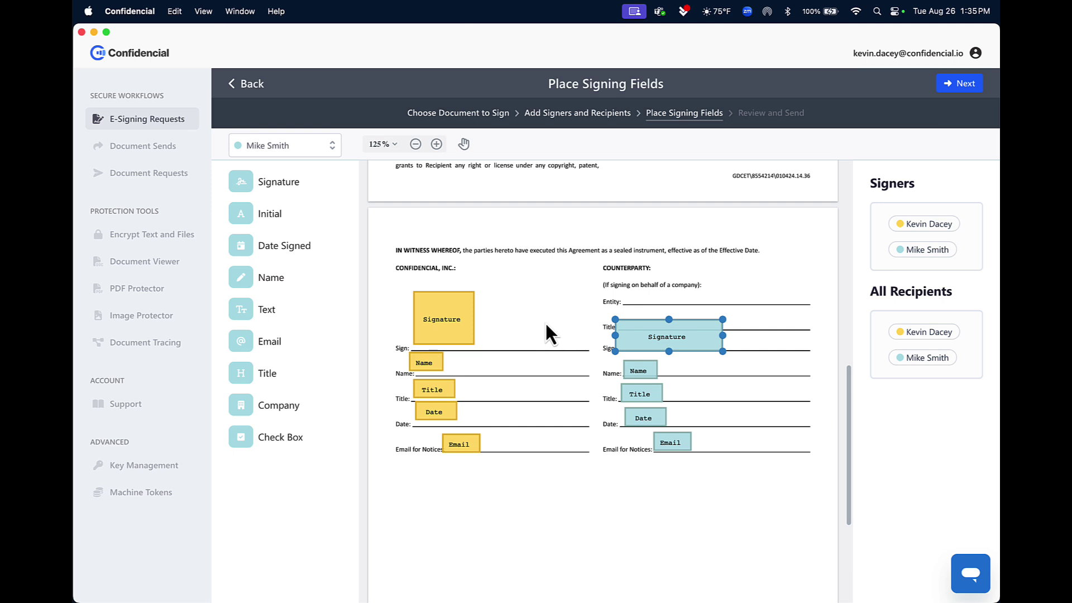
{"action": "left_click", "coordinate": [964, 84]}
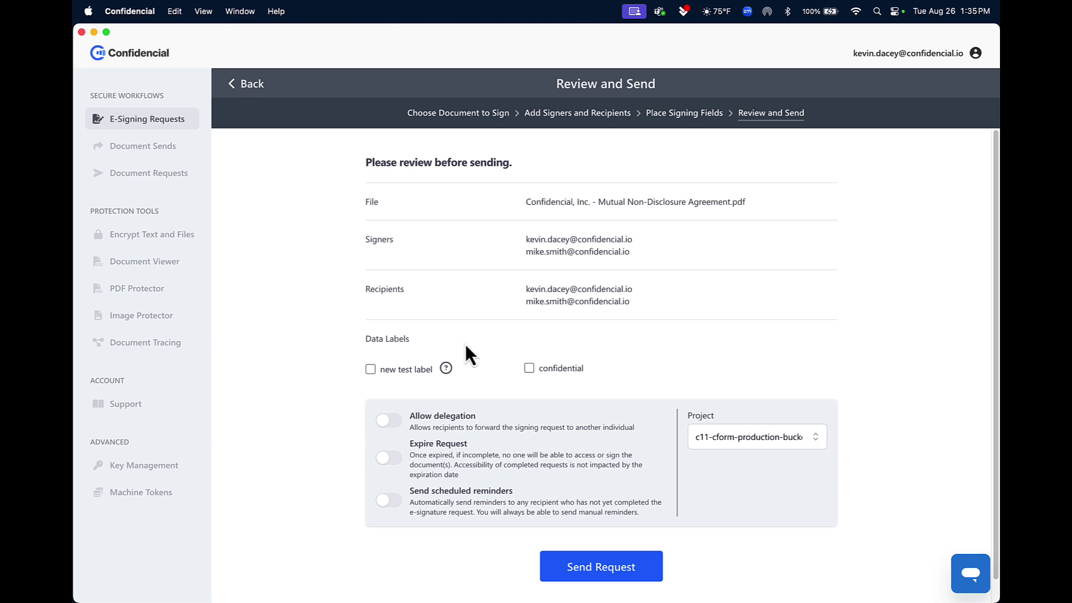
Step: Send the NDA signing request to both signers
{"action": "left_click", "coordinate": [603, 571]}
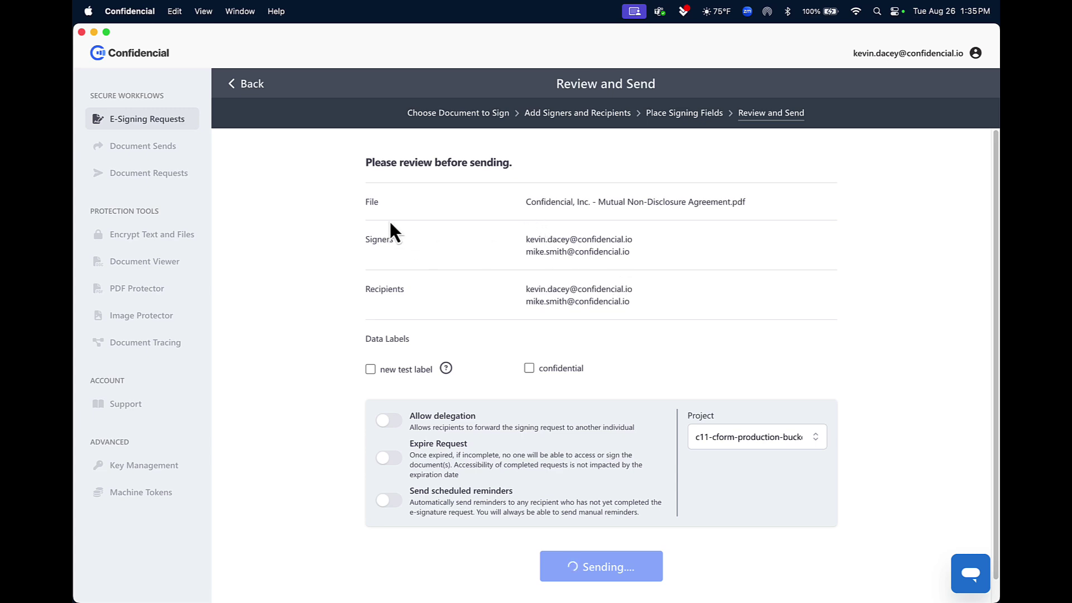
Step: Open the new e-signing request email in Gmail and bring up the NDA for review
{"action": "key", "text": "ctrl+Up"}
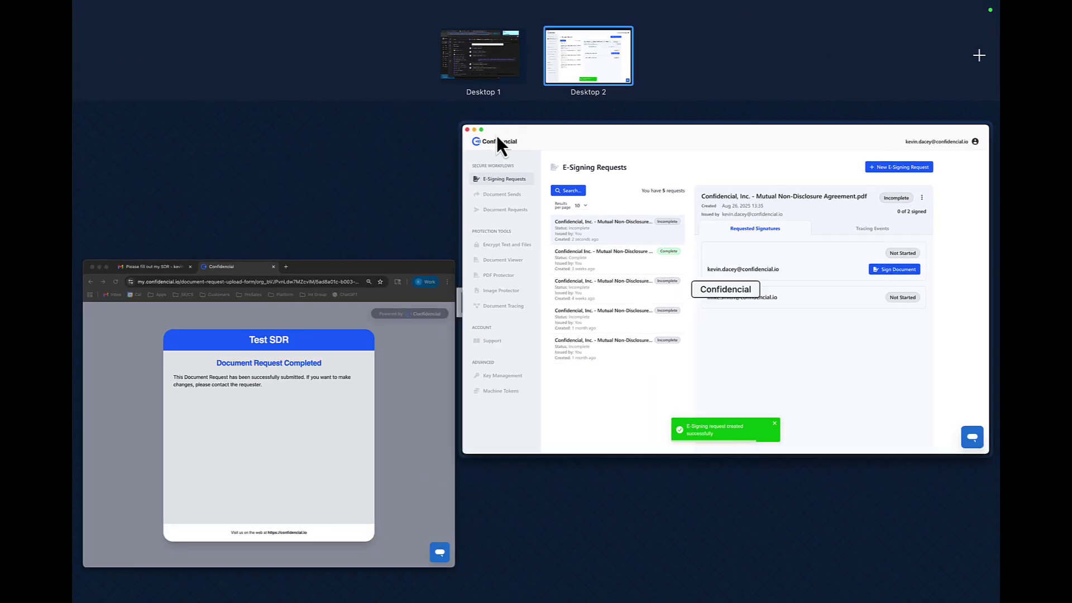
{"action": "left_click", "coordinate": [330, 372]}
{"action": "left_click", "coordinate": [346, 34]}
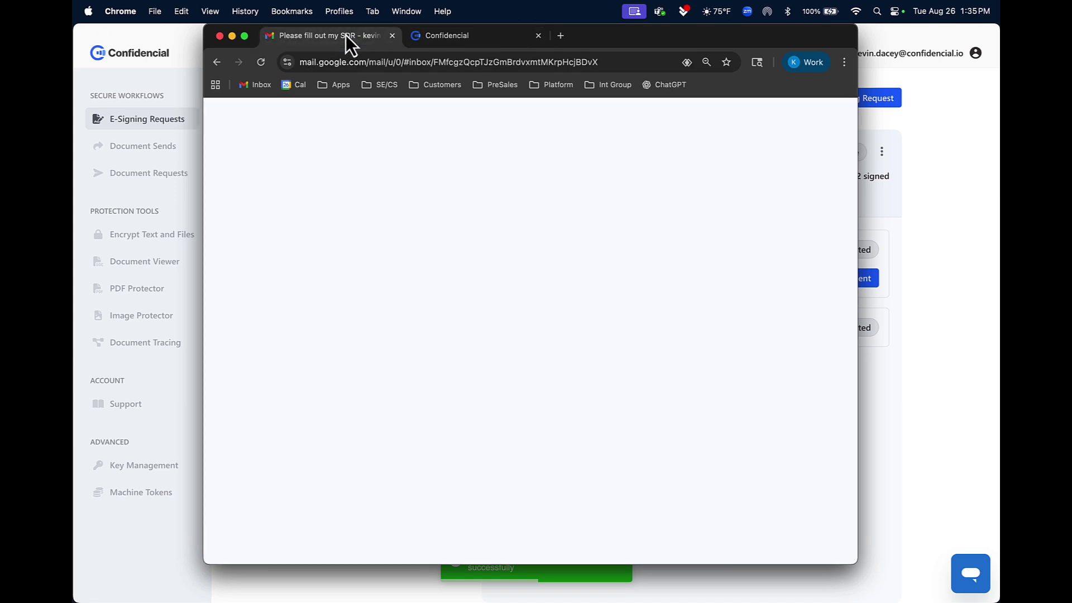
{"action": "left_click", "coordinate": [336, 183]}
{"action": "left_click", "coordinate": [498, 165]}
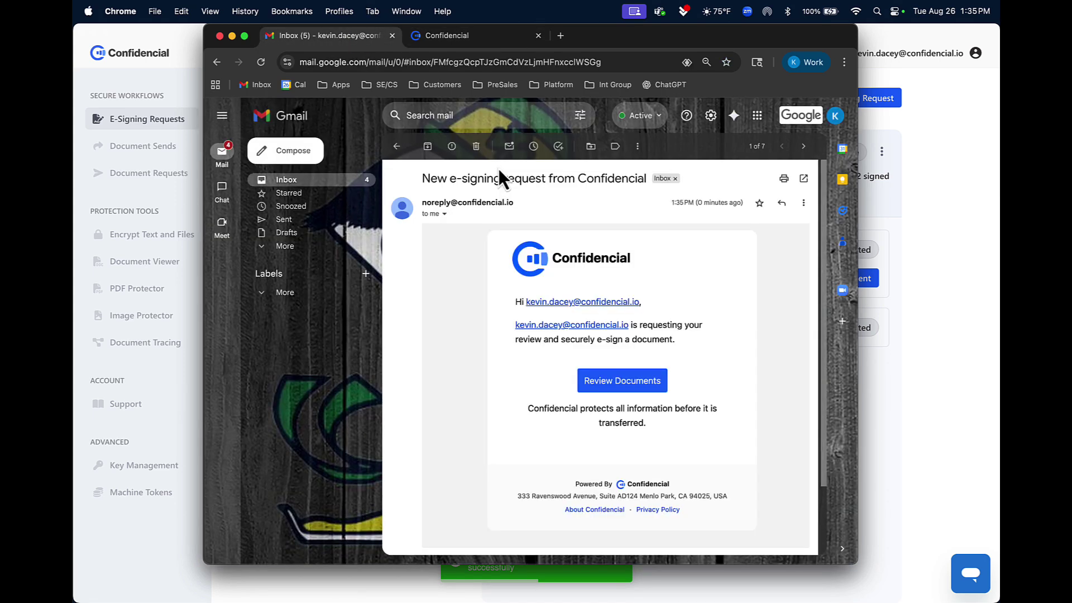
{"action": "left_click", "coordinate": [651, 388]}
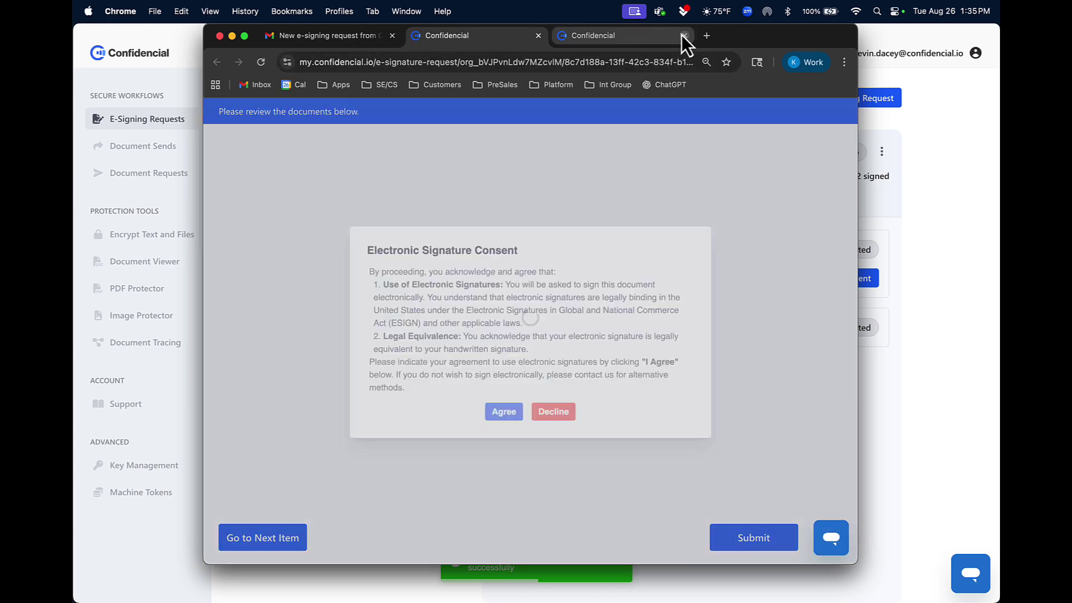
{"action": "left_click", "coordinate": [684, 35]}
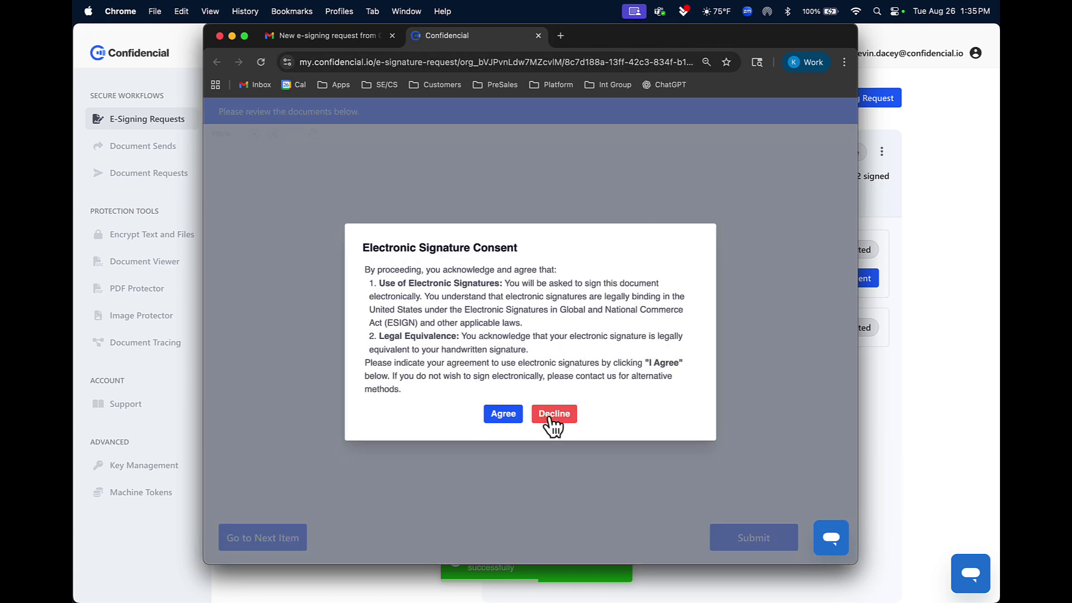
Step: Agree to sign electronically and apply a typed-name signature to the Sign field
{"action": "left_click", "coordinate": [504, 413]}
{"action": "left_click", "coordinate": [379, 331]}
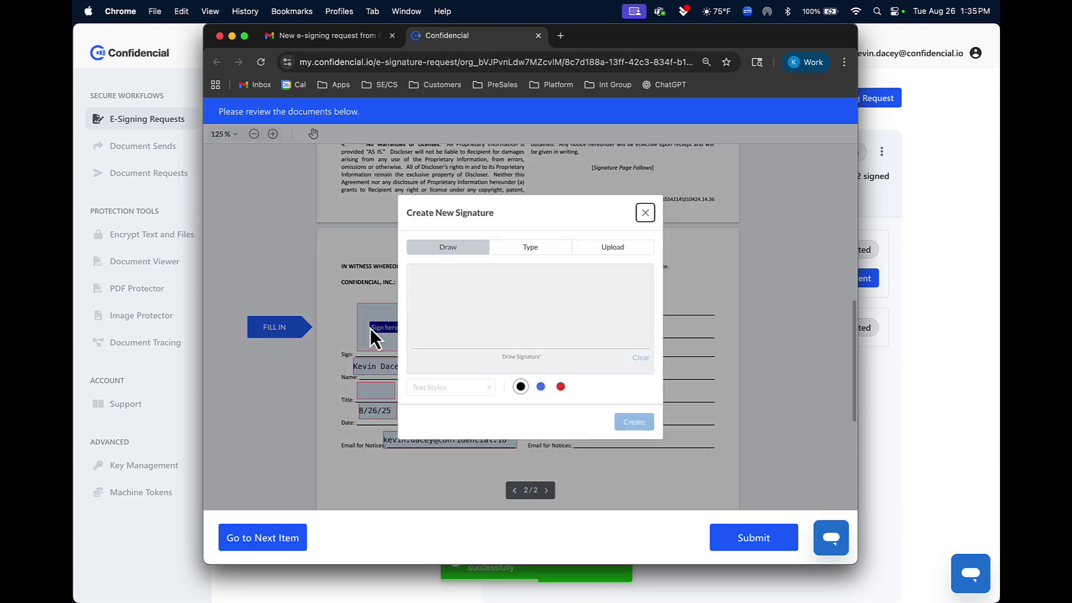
{"action": "left_click", "coordinate": [553, 247]}
{"action": "left_click", "coordinate": [634, 422]}
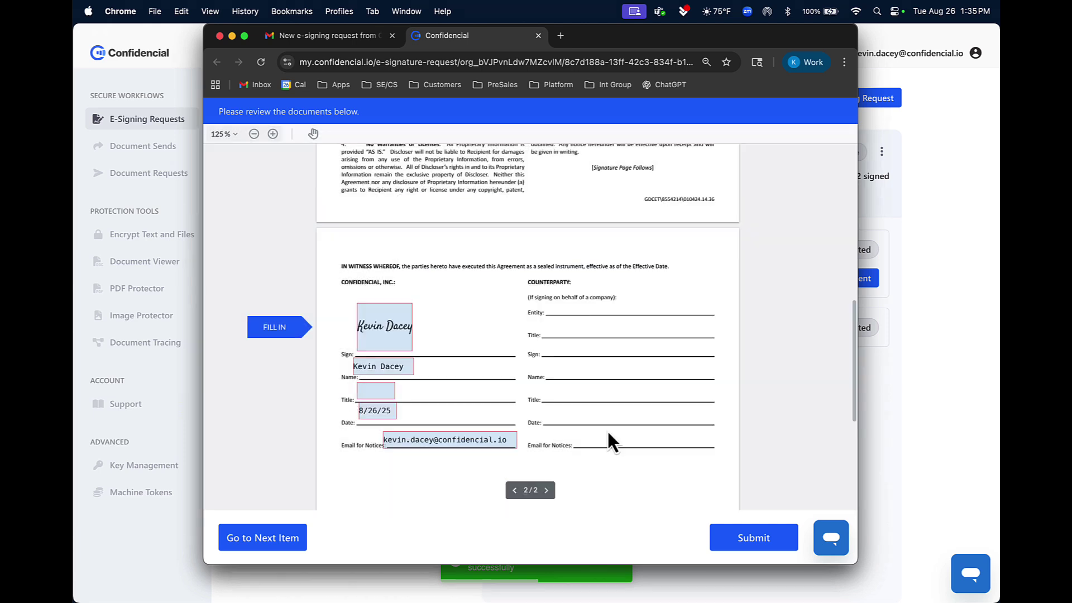
Step: Enter the title 'Solution Consultant', submit the signed NDA, and close the signing tab
{"action": "left_click", "coordinate": [379, 389]}
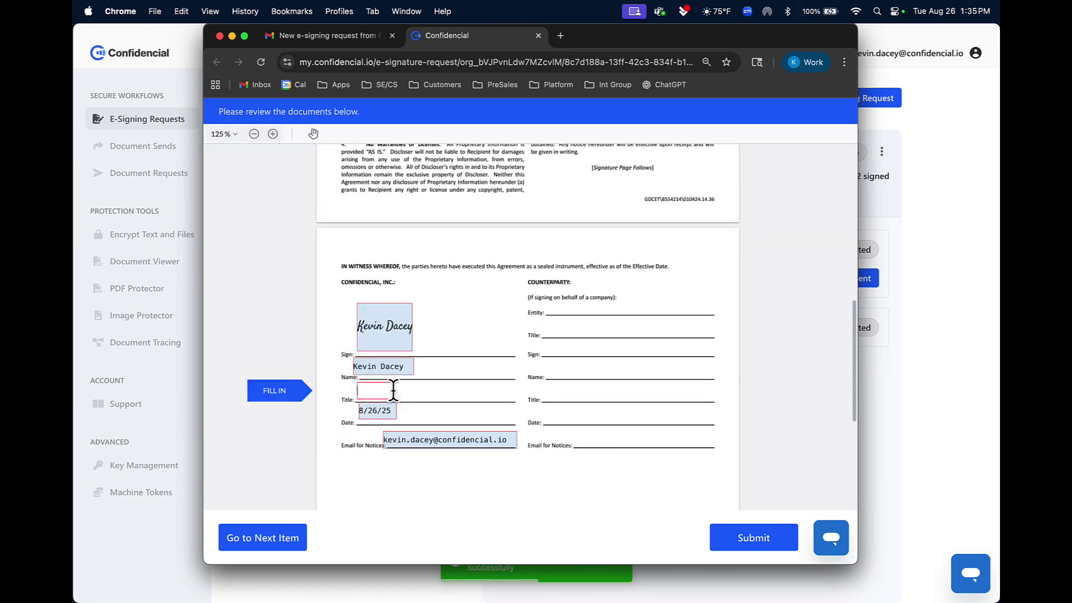
{"action": "type", "text": "Solution Consultant"}
{"action": "left_click", "coordinate": [745, 542]}
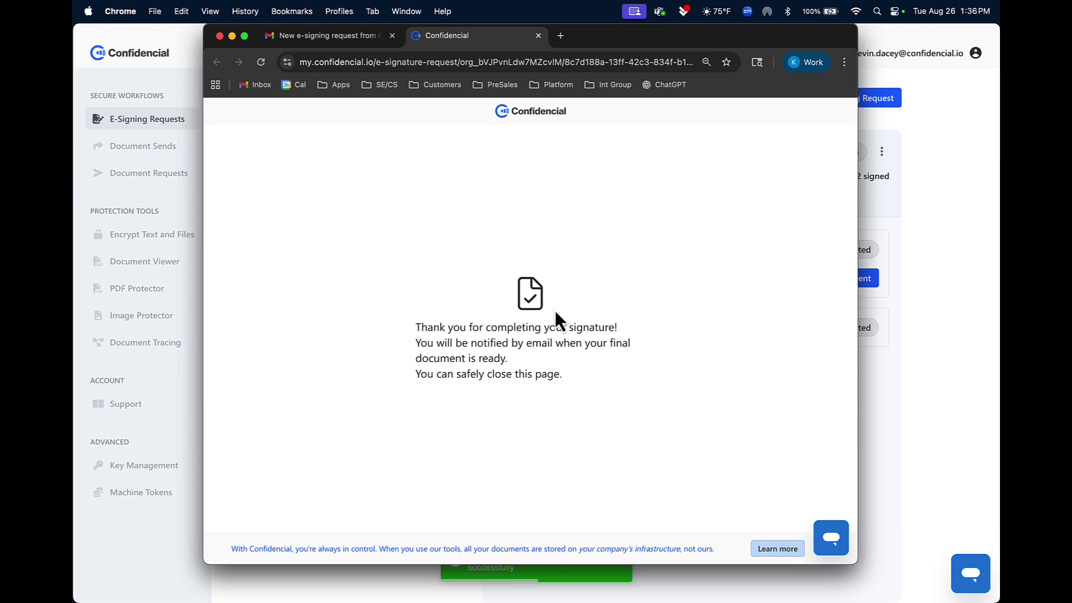
{"action": "left_click", "coordinate": [538, 36]}
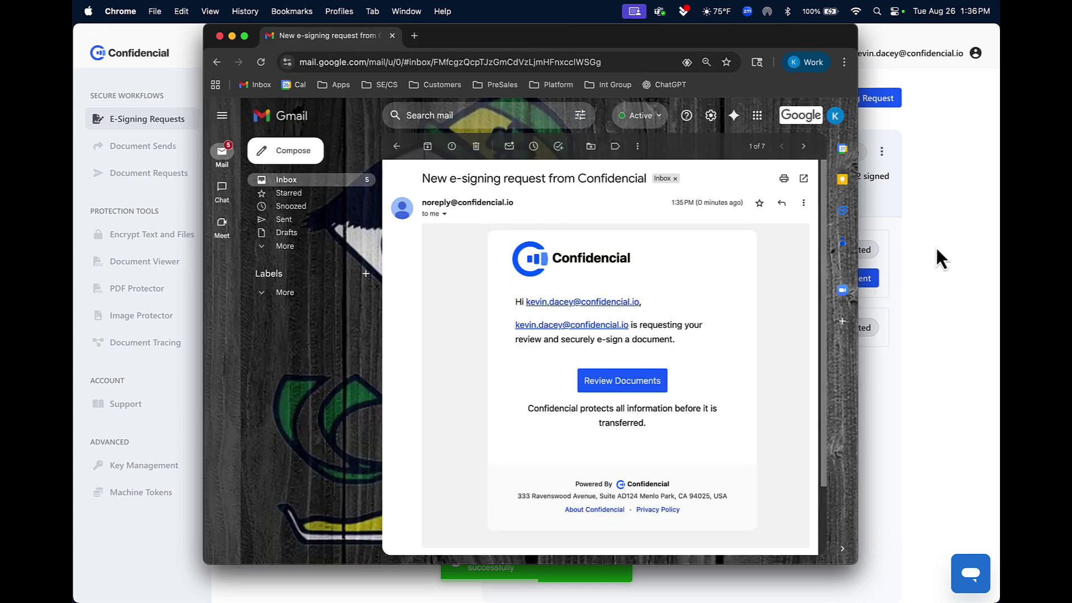